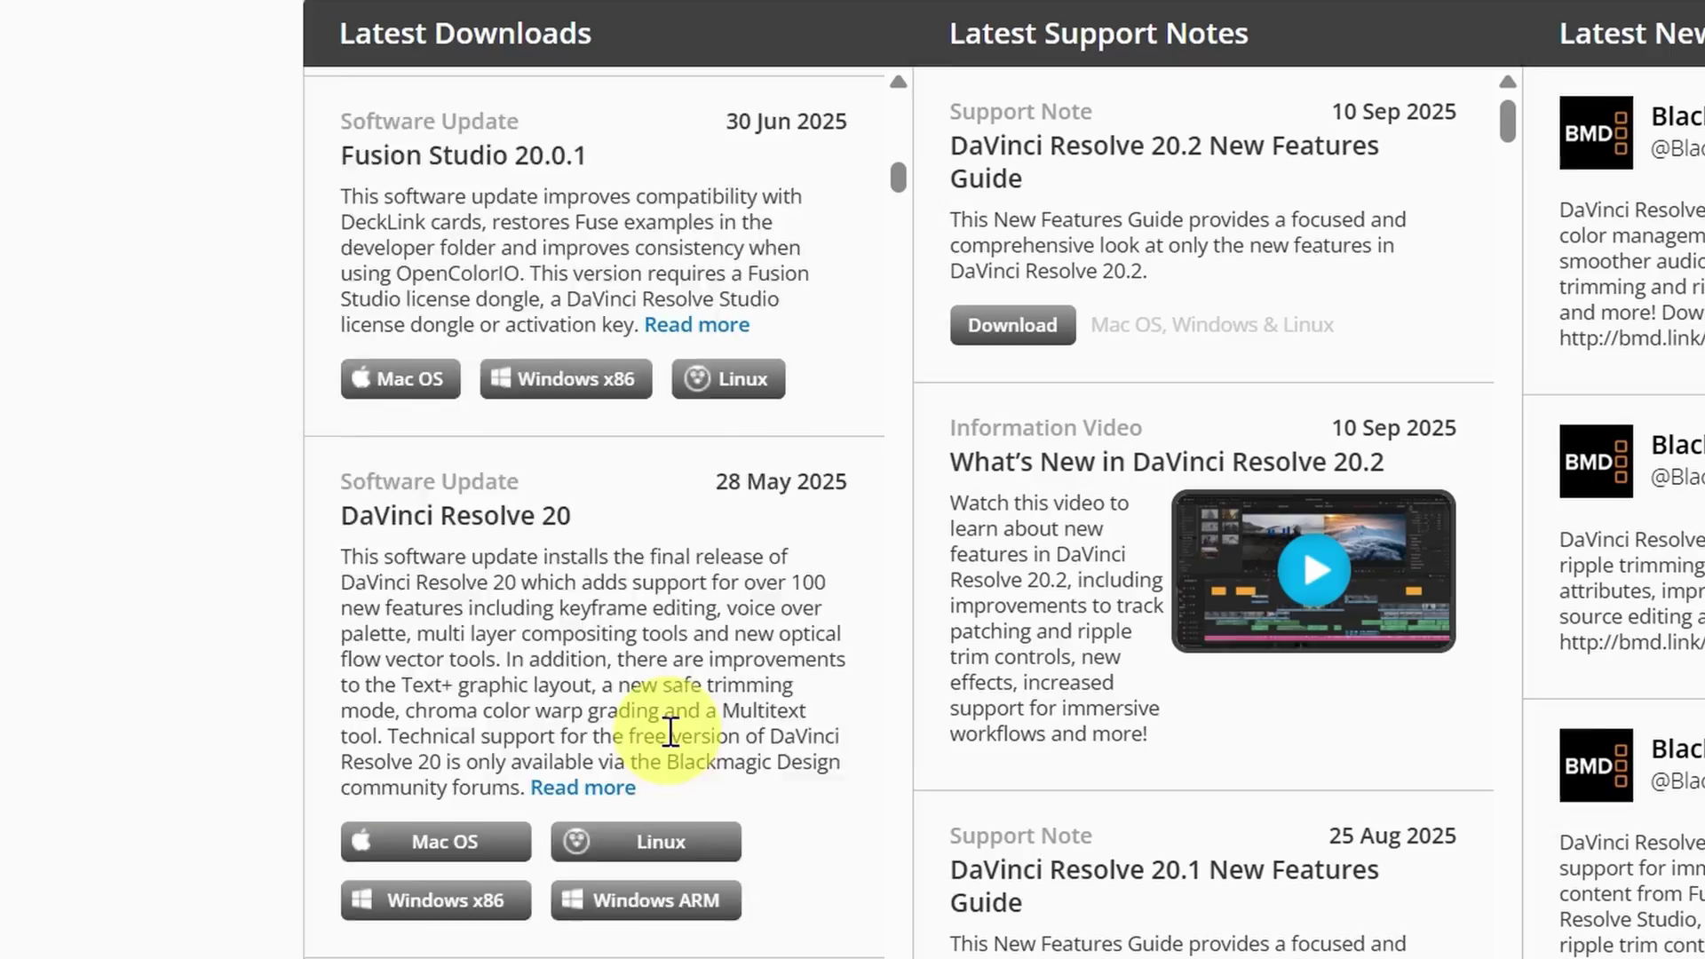
- Scroll up through the DaVinci Resolve 20.2 download page
{"action": "scroll", "coordinate": [666, 737], "scroll_direction": "up", "scroll_amount": 15}
{"action": "scroll", "coordinate": [653, 706], "scroll_direction": "up", "scroll_amount": 20}
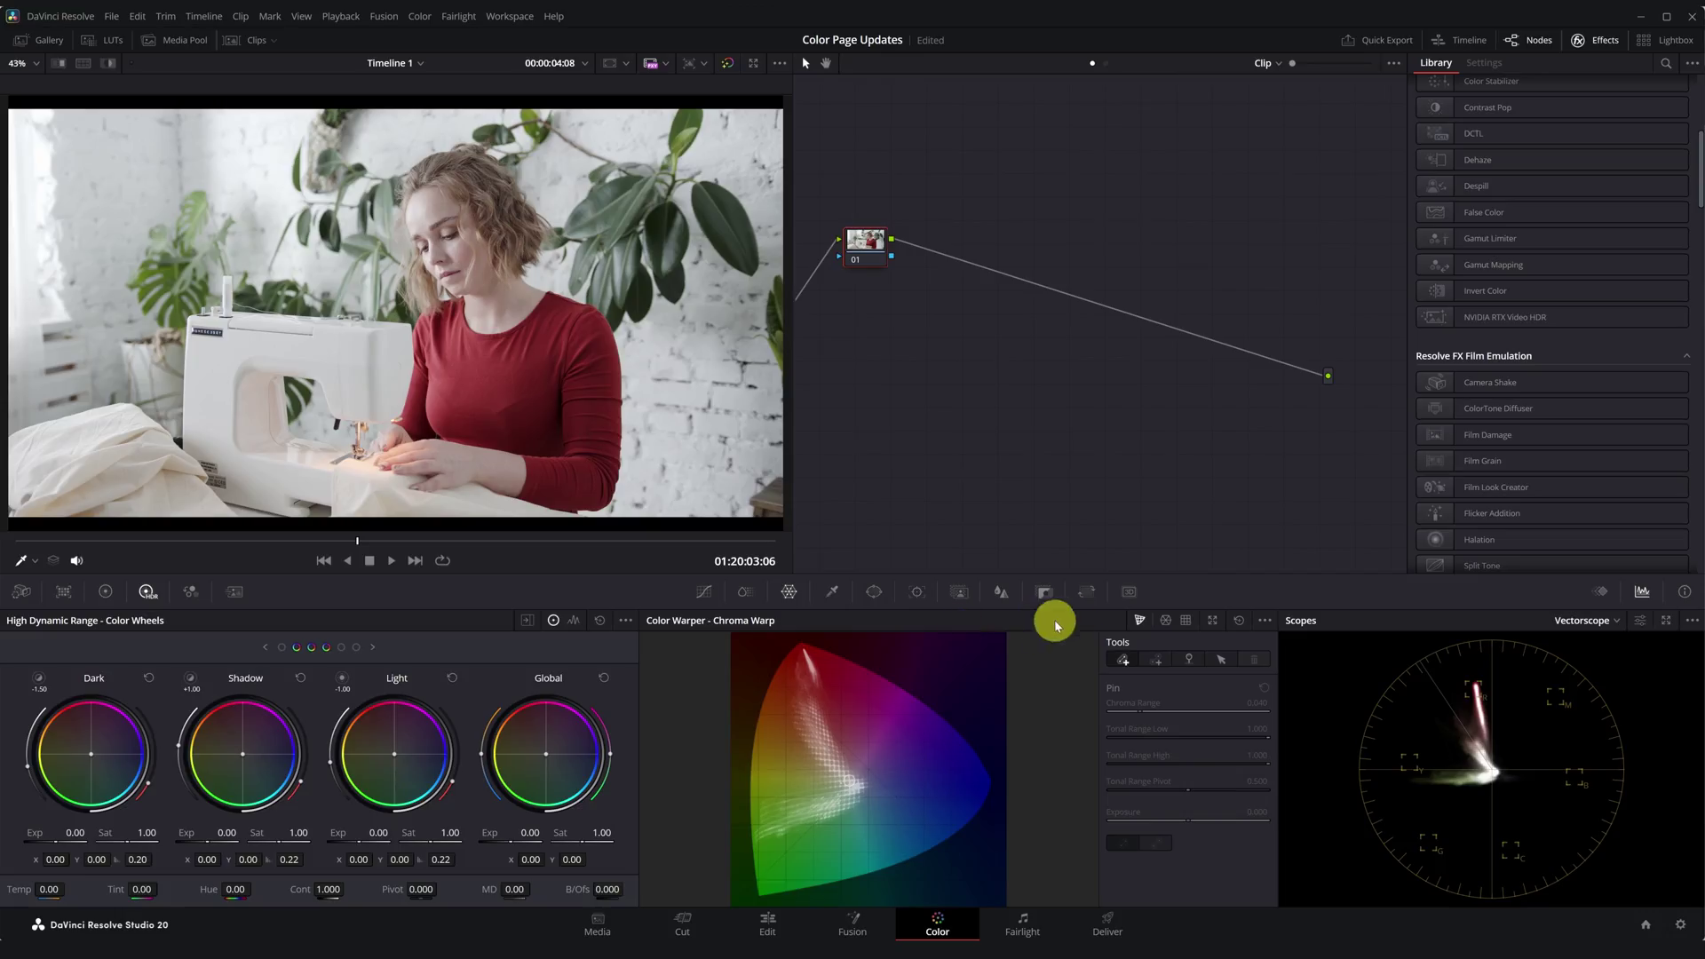
- Cycle the Color Warper through Hue-Saturation and Chroma-Luma back to Chroma Warp, then enlarge it
{"action": "left_click", "coordinate": [1168, 621]}
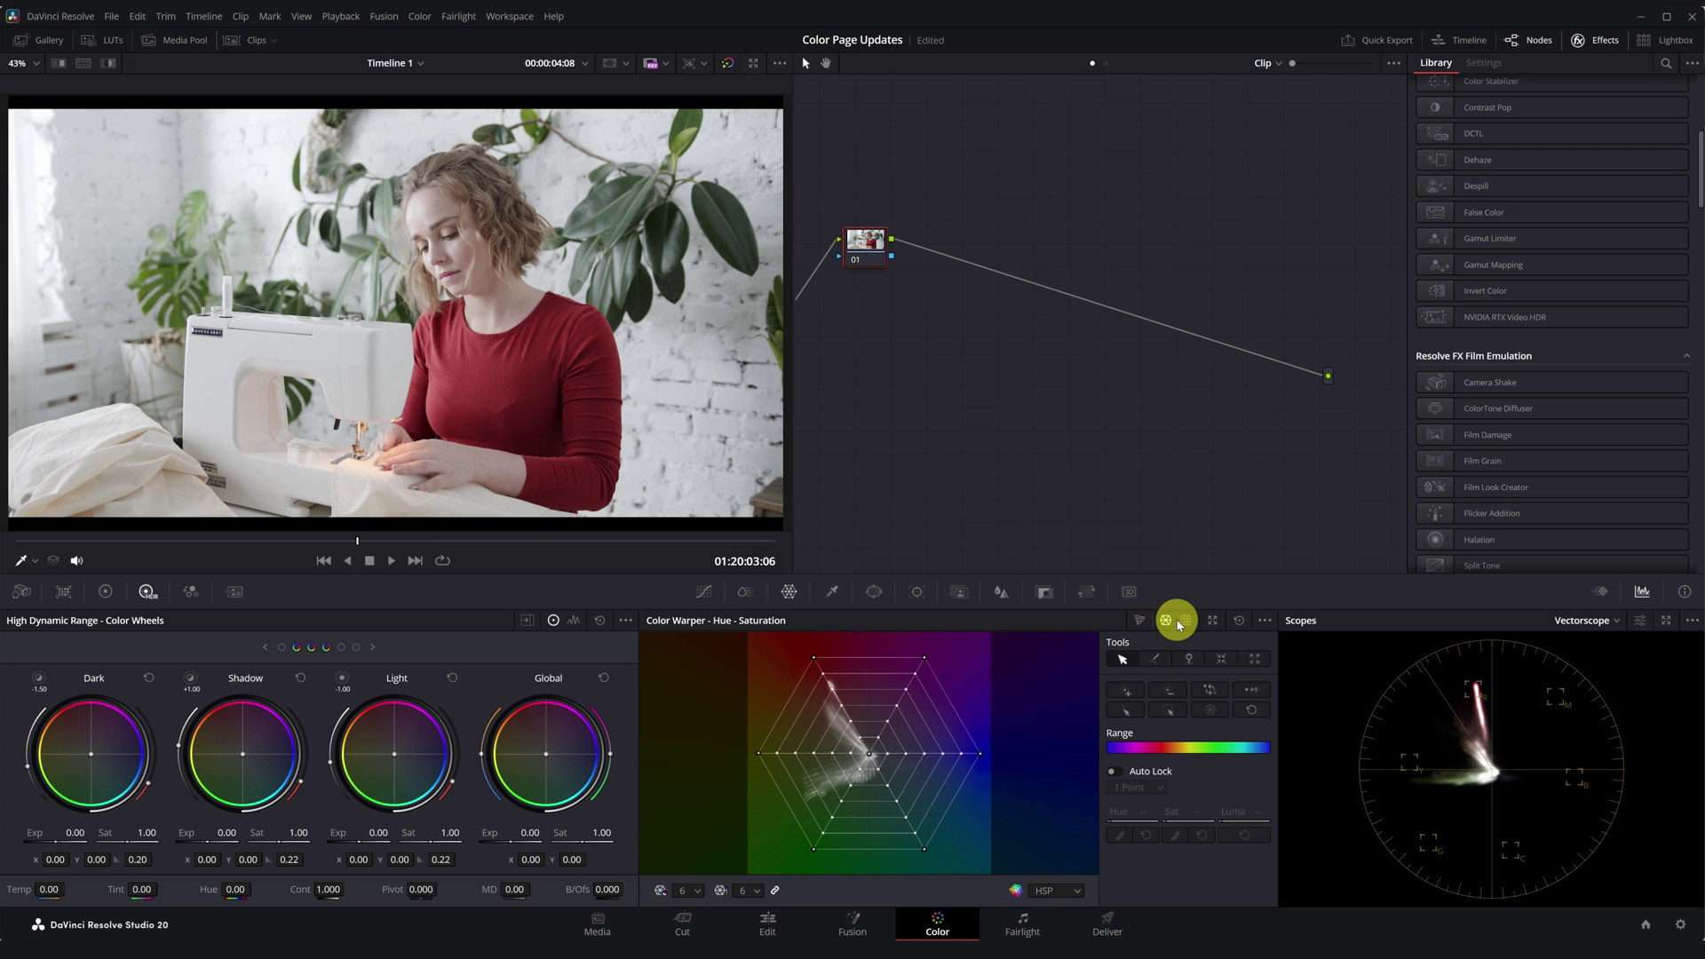
{"action": "left_click", "coordinate": [1188, 620]}
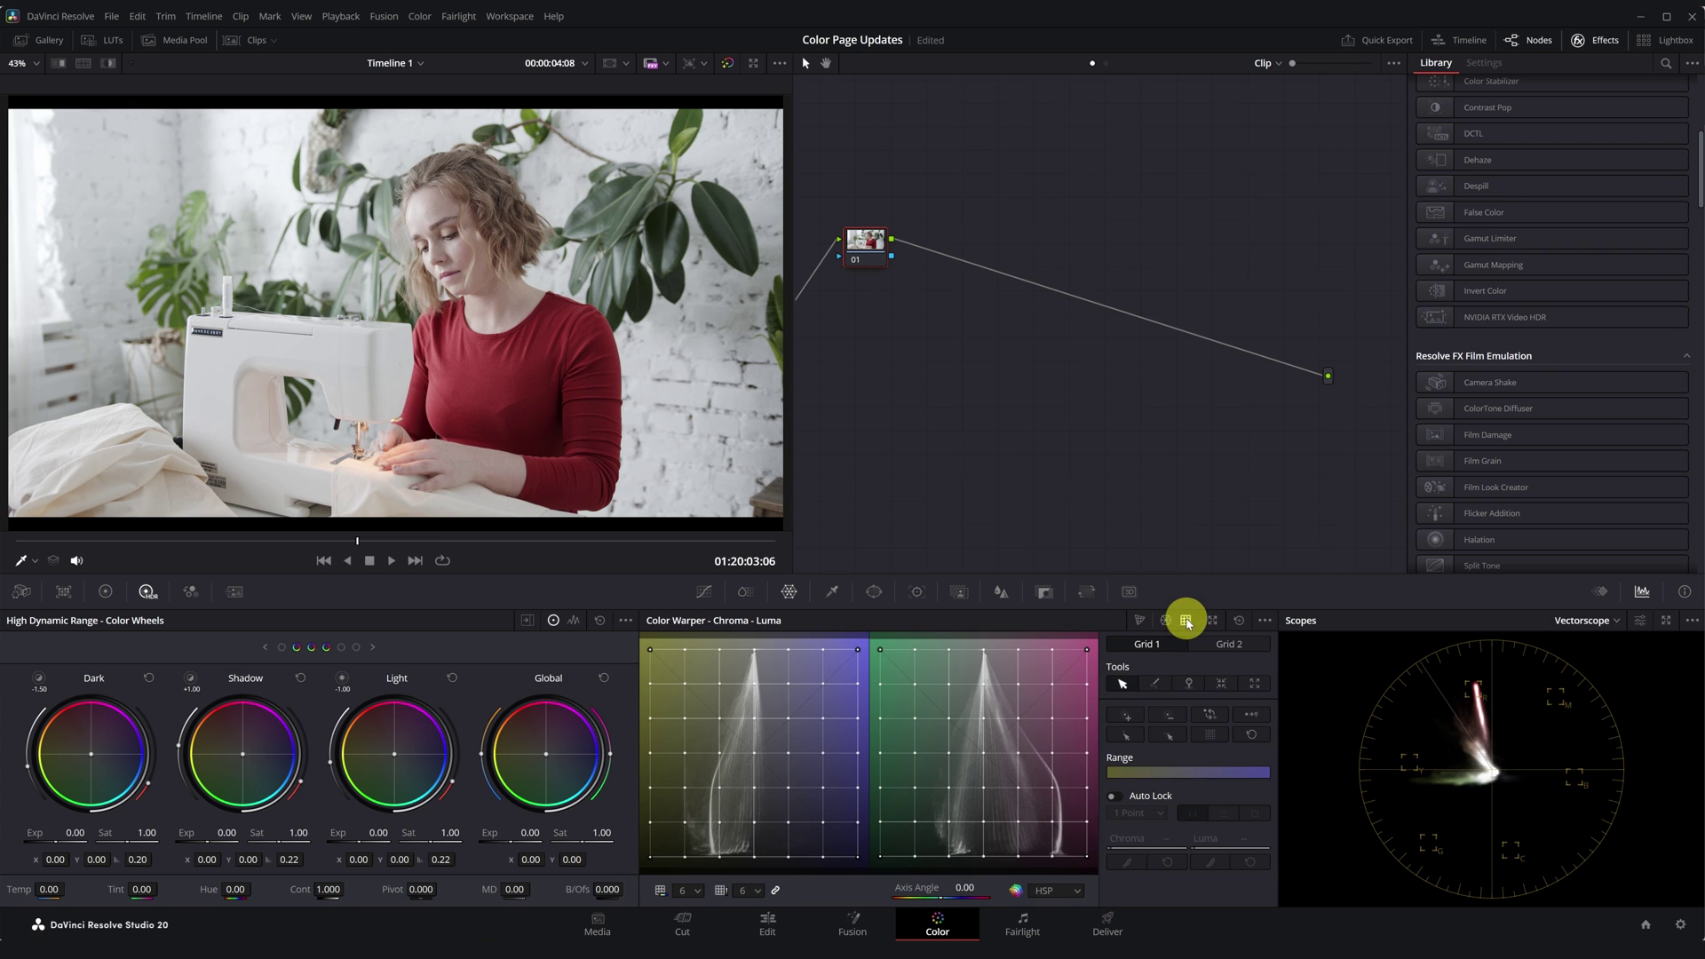
{"action": "left_click", "coordinate": [1170, 623]}
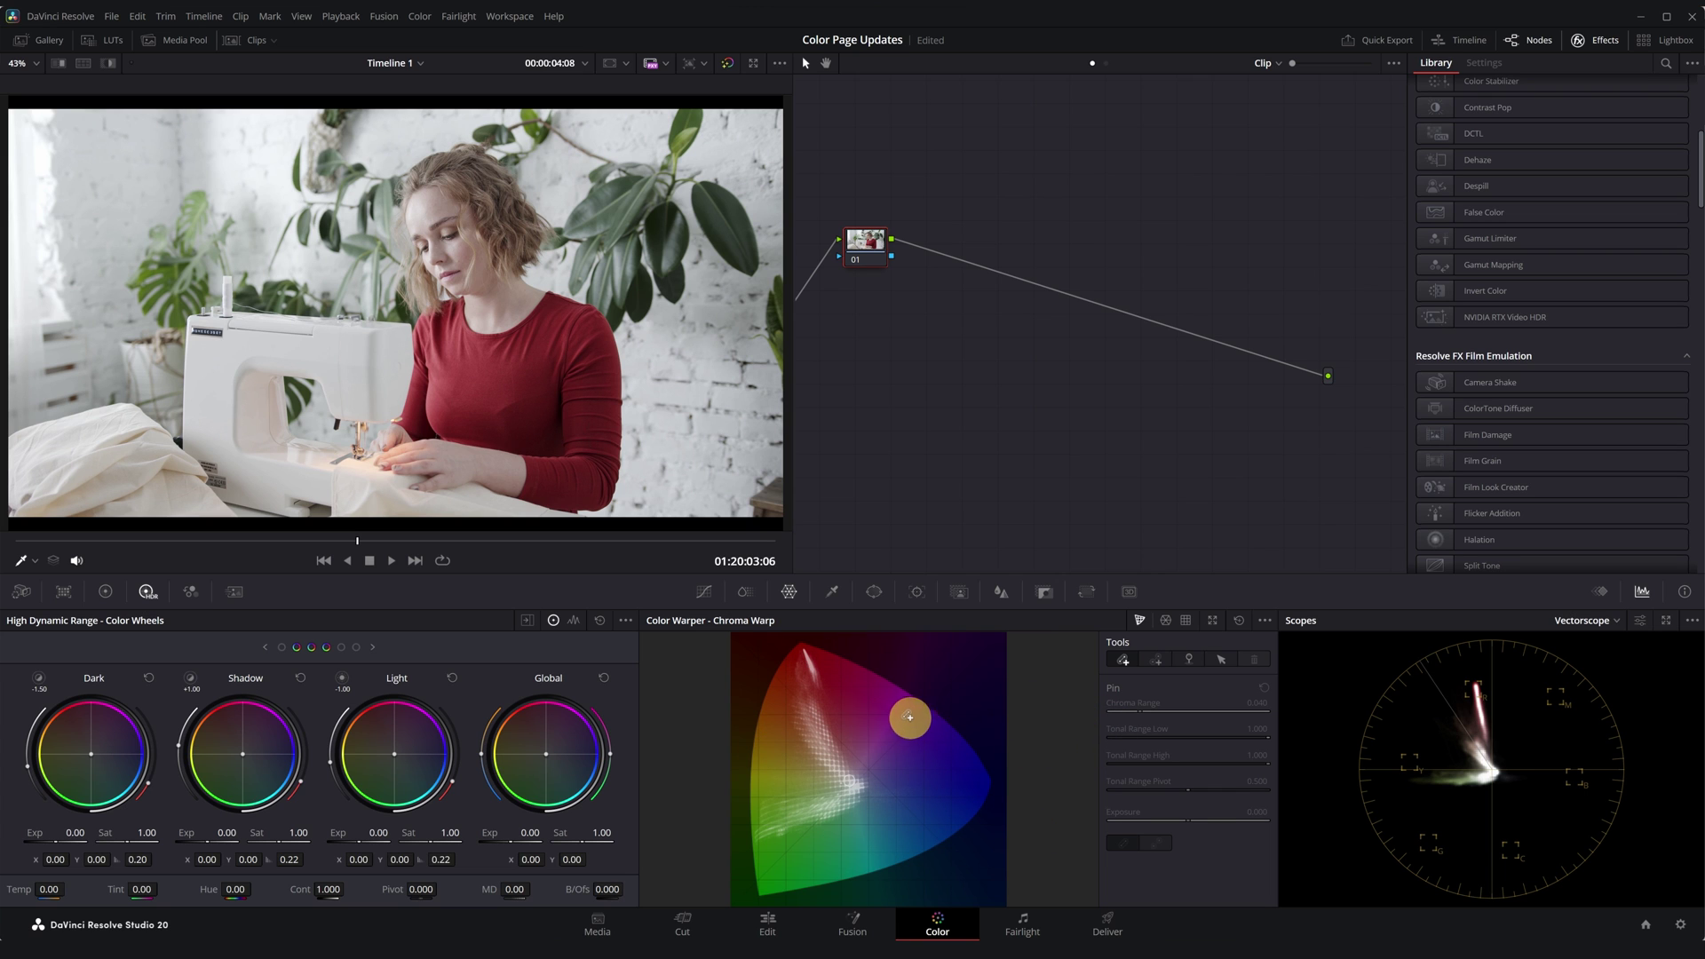
{"action": "left_click", "coordinate": [1213, 621]}
- Pick the shirt colour from the image and drag a chroma warp stroke toward cyan-blue
{"action": "left_click", "coordinate": [565, 346]}
{"action": "left_click_drag", "start_coordinate": [550, 346], "coordinate": [622, 373]}
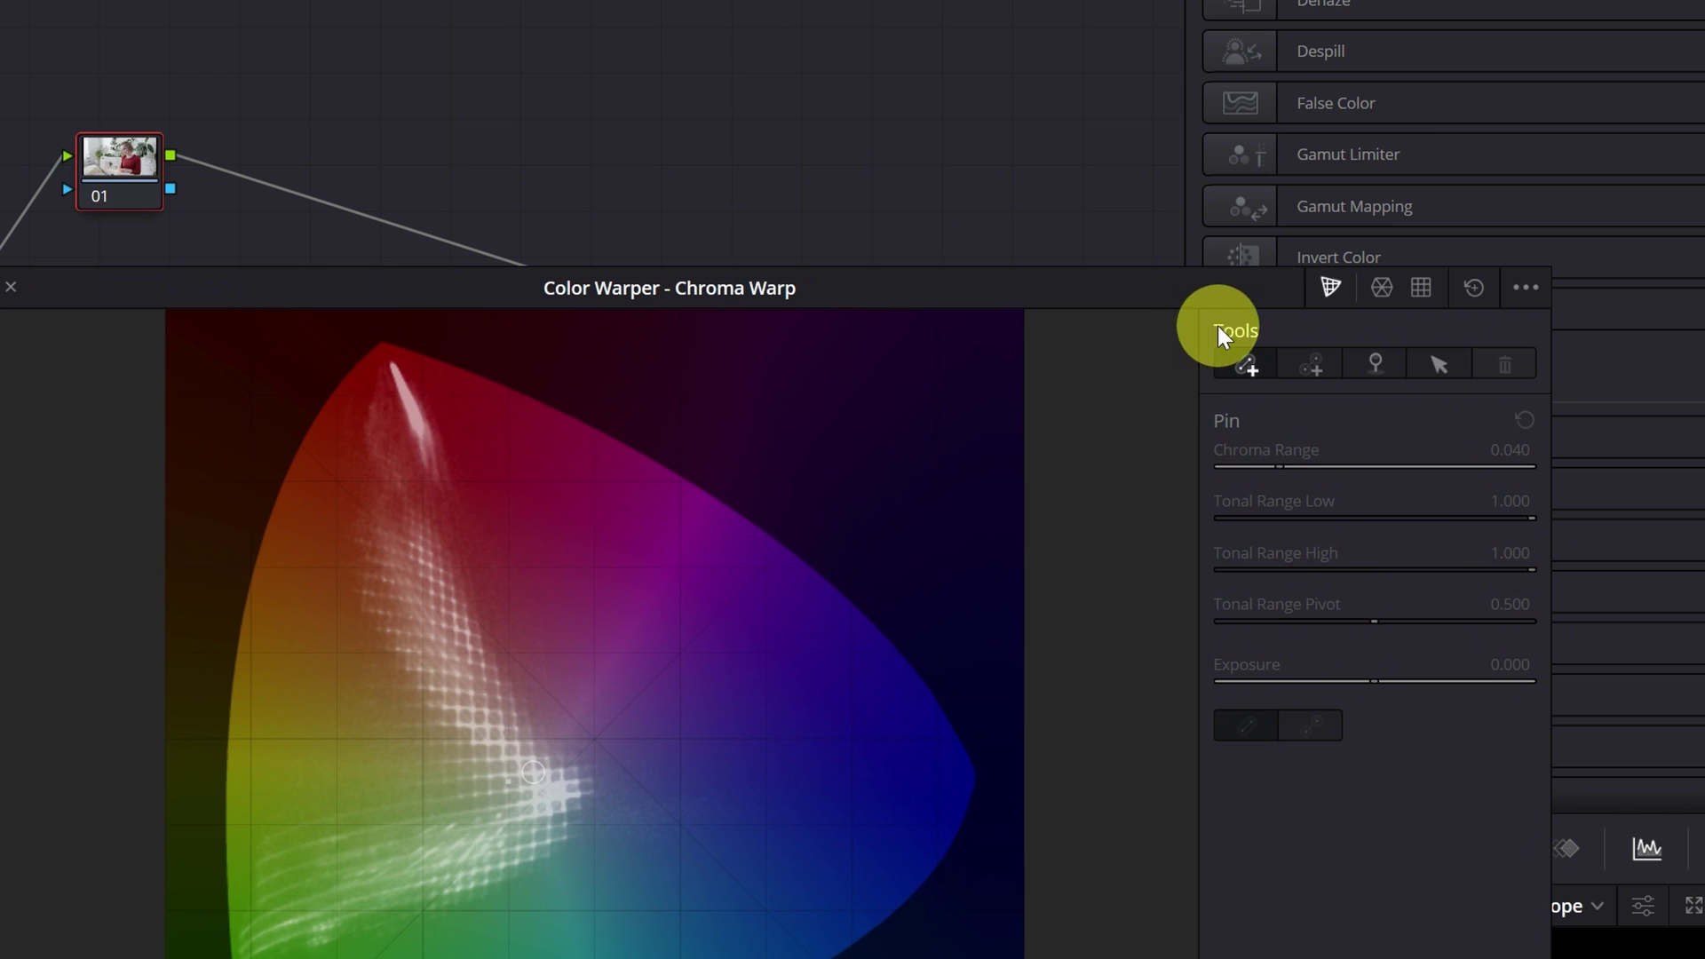
{"action": "left_click", "coordinate": [1376, 248]}
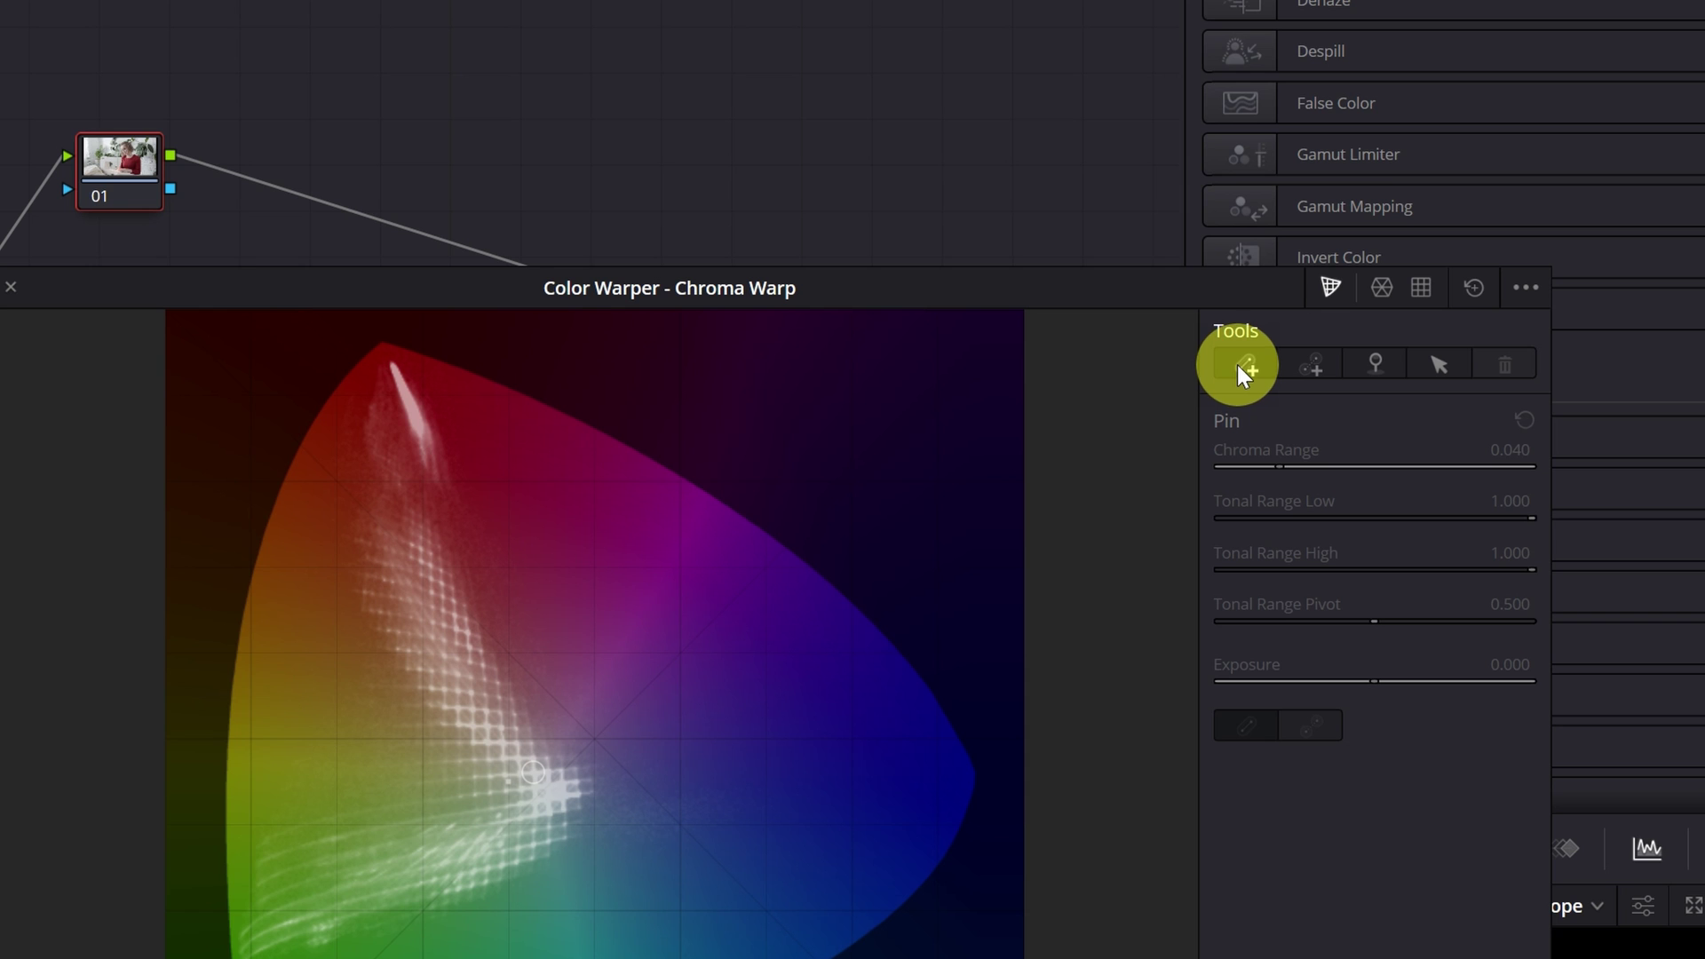
{"action": "left_click", "coordinate": [1309, 365]}
{"action": "left_click", "coordinate": [1366, 342]}
{"action": "left_click", "coordinate": [950, 480]}
{"action": "mouse_move", "coordinate": [966, 507]}
{"action": "left_mouse_down"}
{"action": "mouse_move", "coordinate": [1055, 634]}
{"action": "mouse_move", "coordinate": [1027, 598]}
{"action": "left_mouse_up"}
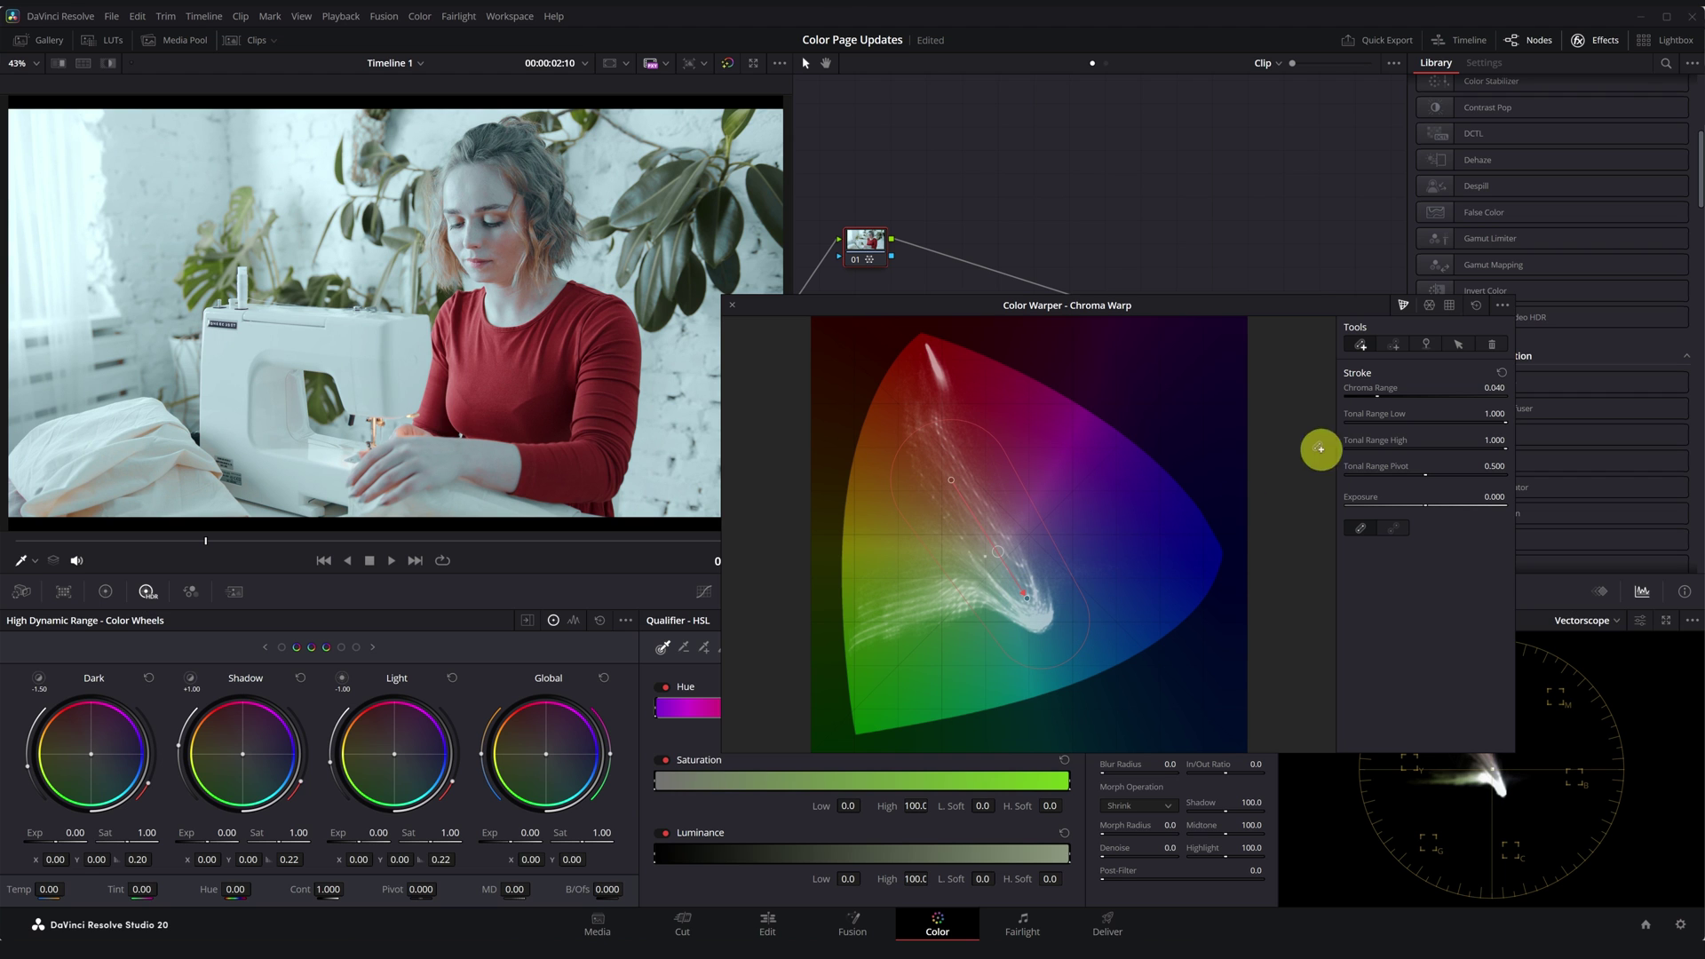
- Narrow Chroma Range to 0.001, pin-drag the shirt's red to magenta, then bypass to compare
{"action": "mouse_move", "coordinate": [1434, 404]}
{"action": "left_mouse_down"}
{"action": "mouse_move", "coordinate": [1561, 418]}
{"action": "mouse_move", "coordinate": [799, 545]}
{"action": "mouse_move", "coordinate": [561, 562]}
{"action": "mouse_move", "coordinate": [1397, 610]}
{"action": "mouse_move", "coordinate": [632, 628]}
{"action": "mouse_move", "coordinate": [609, 647]}
{"action": "mouse_move", "coordinate": [1401, 674]}
{"action": "mouse_move", "coordinate": [876, 682]}
{"action": "left_mouse_up"}
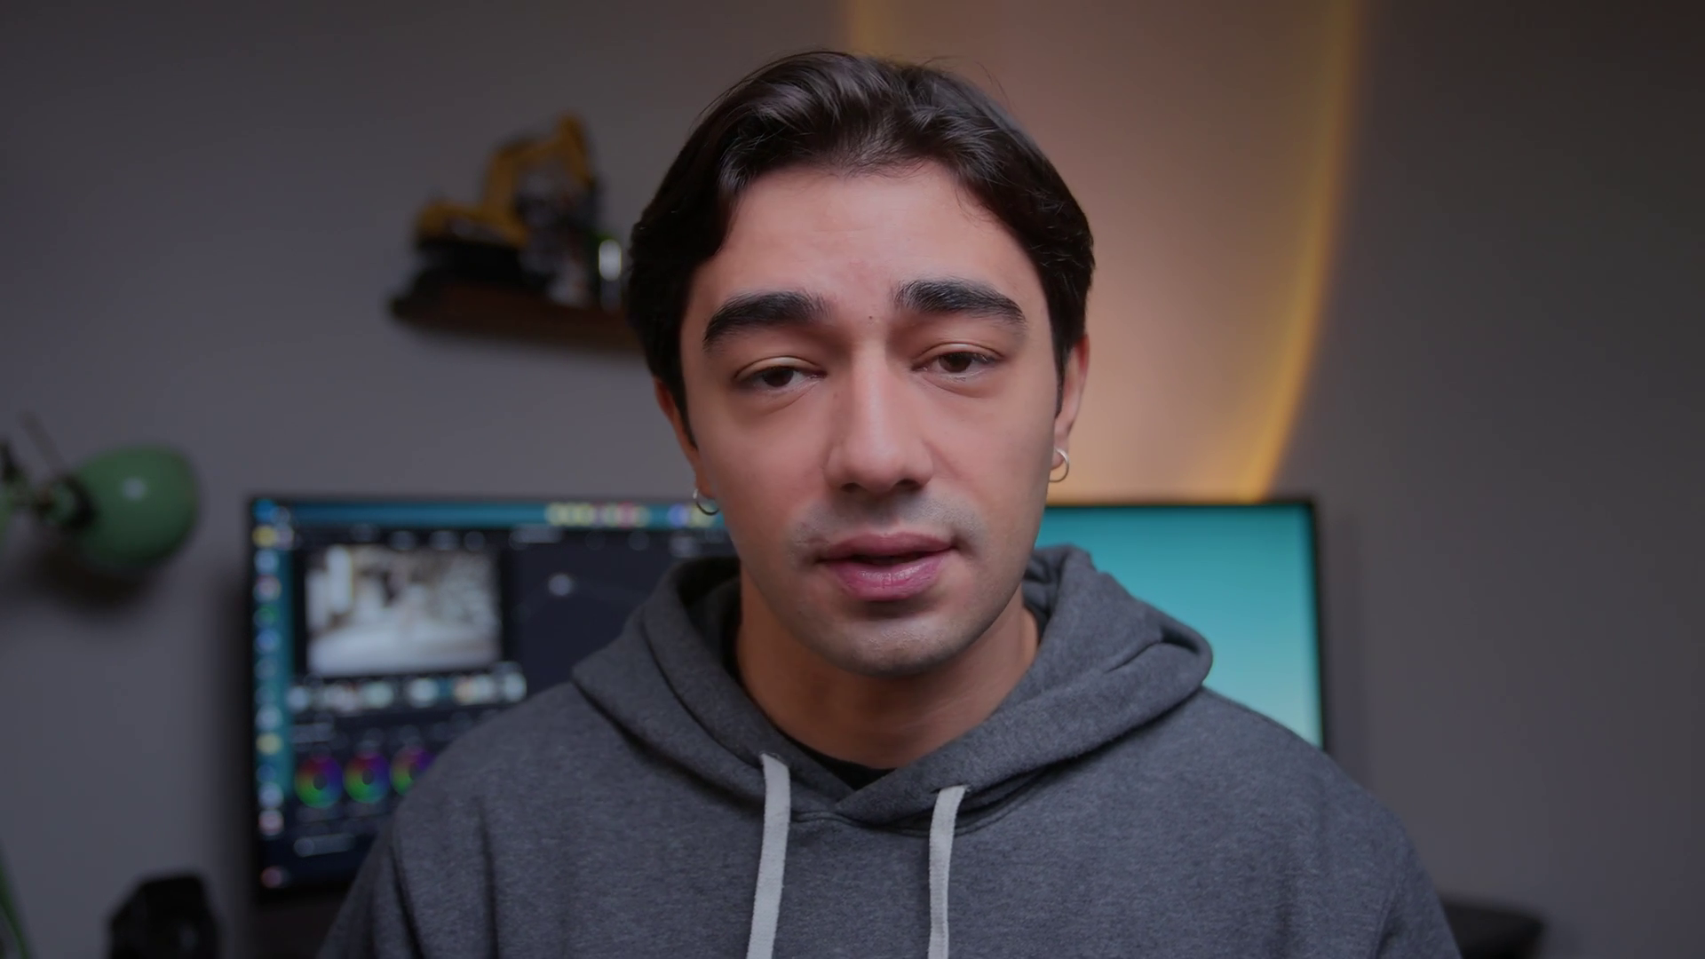
{"action": "left_click", "coordinate": [1397, 346]}
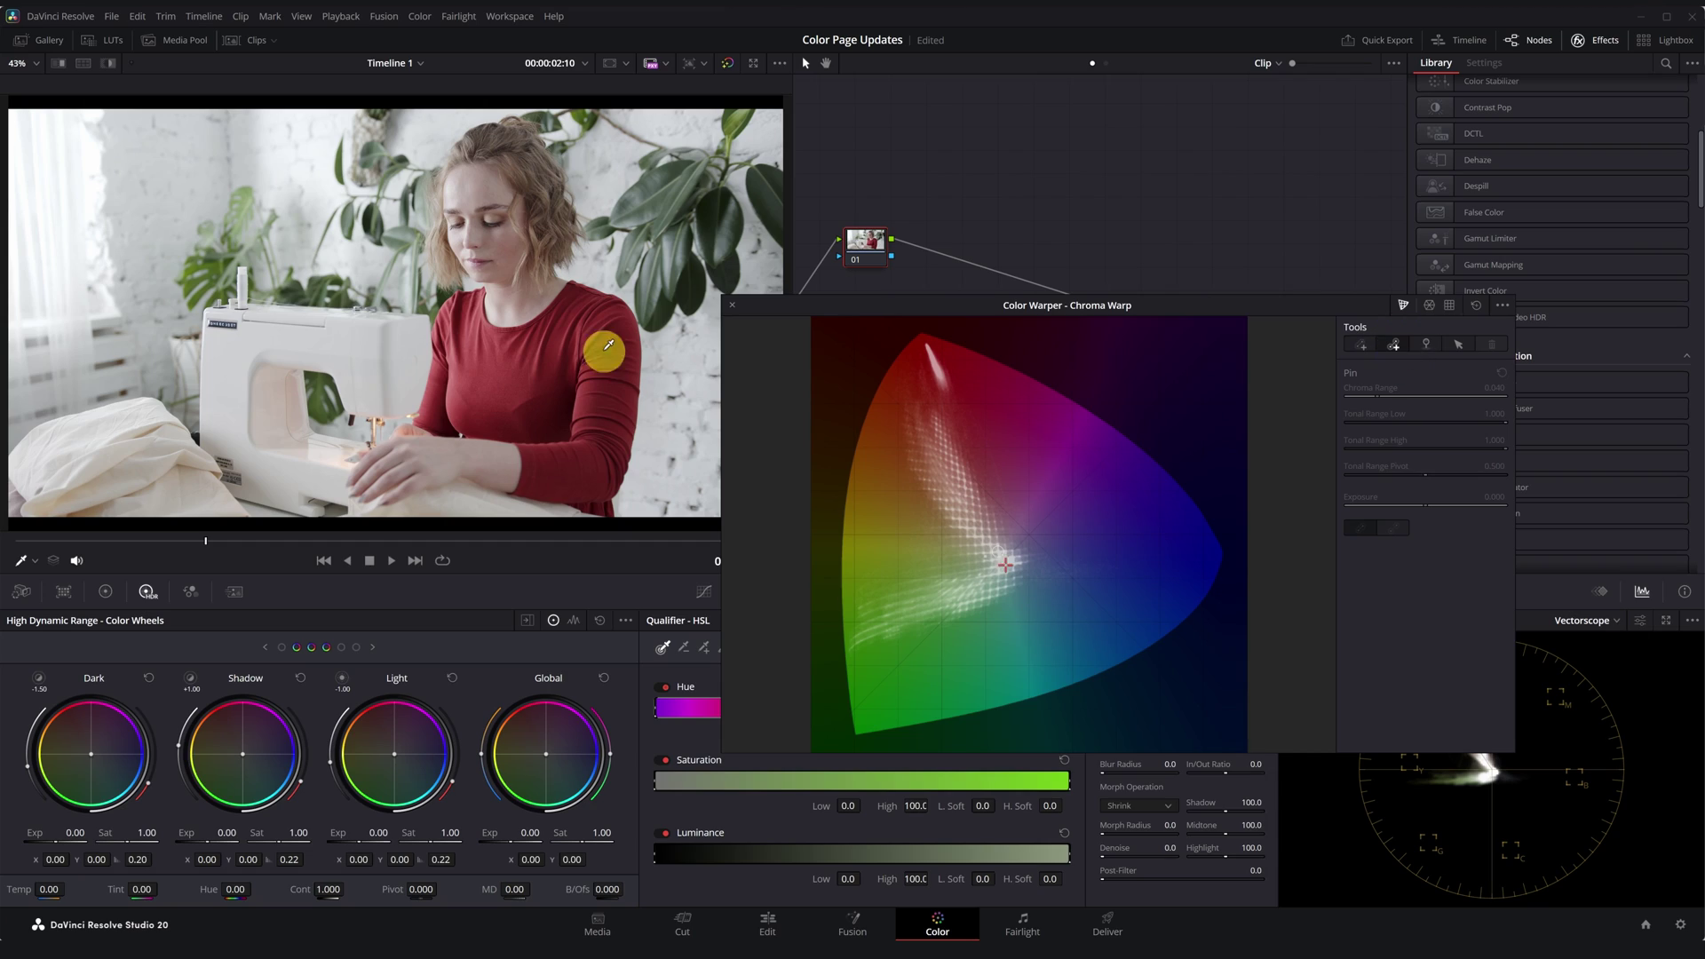
{"action": "left_click_drag", "start_coordinate": [930, 356], "coordinate": [1056, 496]}
{"action": "mouse_move", "coordinate": [1147, 637]}
{"action": "left_mouse_down"}
{"action": "mouse_move", "coordinate": [1214, 583]}
{"action": "mouse_move", "coordinate": [883, 599]}
{"action": "left_mouse_up"}
{"action": "mouse_move", "coordinate": [1072, 518]}
{"action": "left_mouse_down"}
{"action": "mouse_move", "coordinate": [1066, 396]}
{"action": "mouse_move", "coordinate": [1062, 424]}
{"action": "left_mouse_up"}
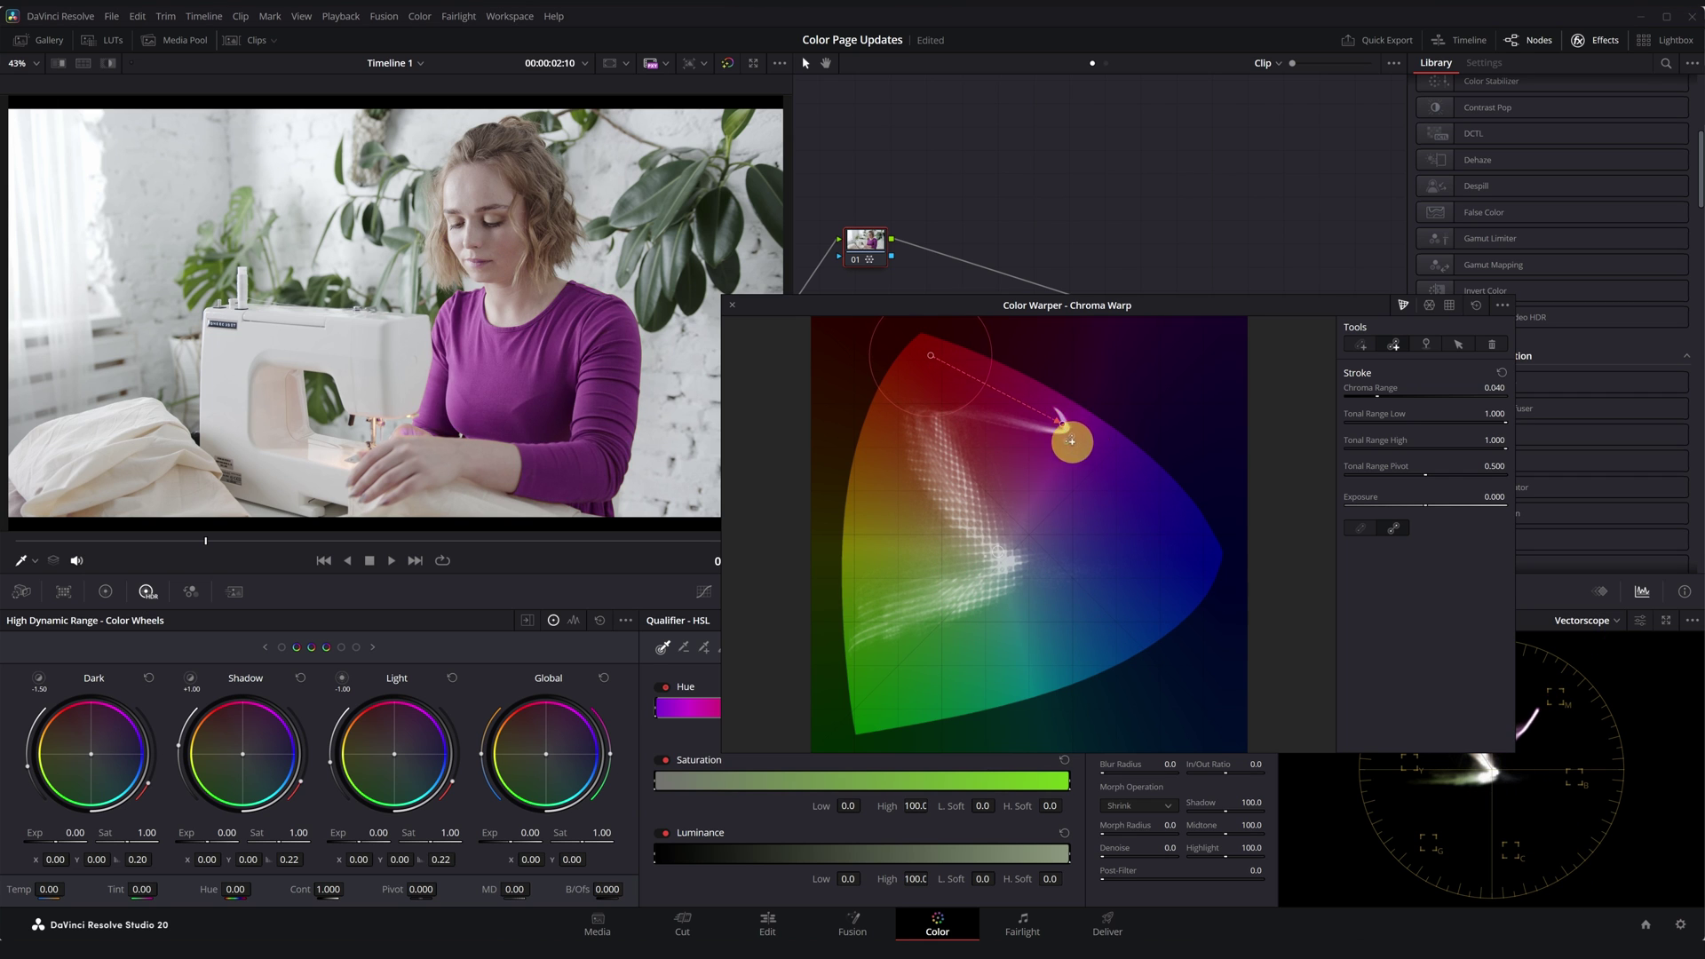
{"action": "key", "text": "ctrl+d"}
{"action": "key", "text": "ctrl+d"}
{"action": "key", "text": "ctrl+d"}
{"action": "key", "text": "ctrl+d"}
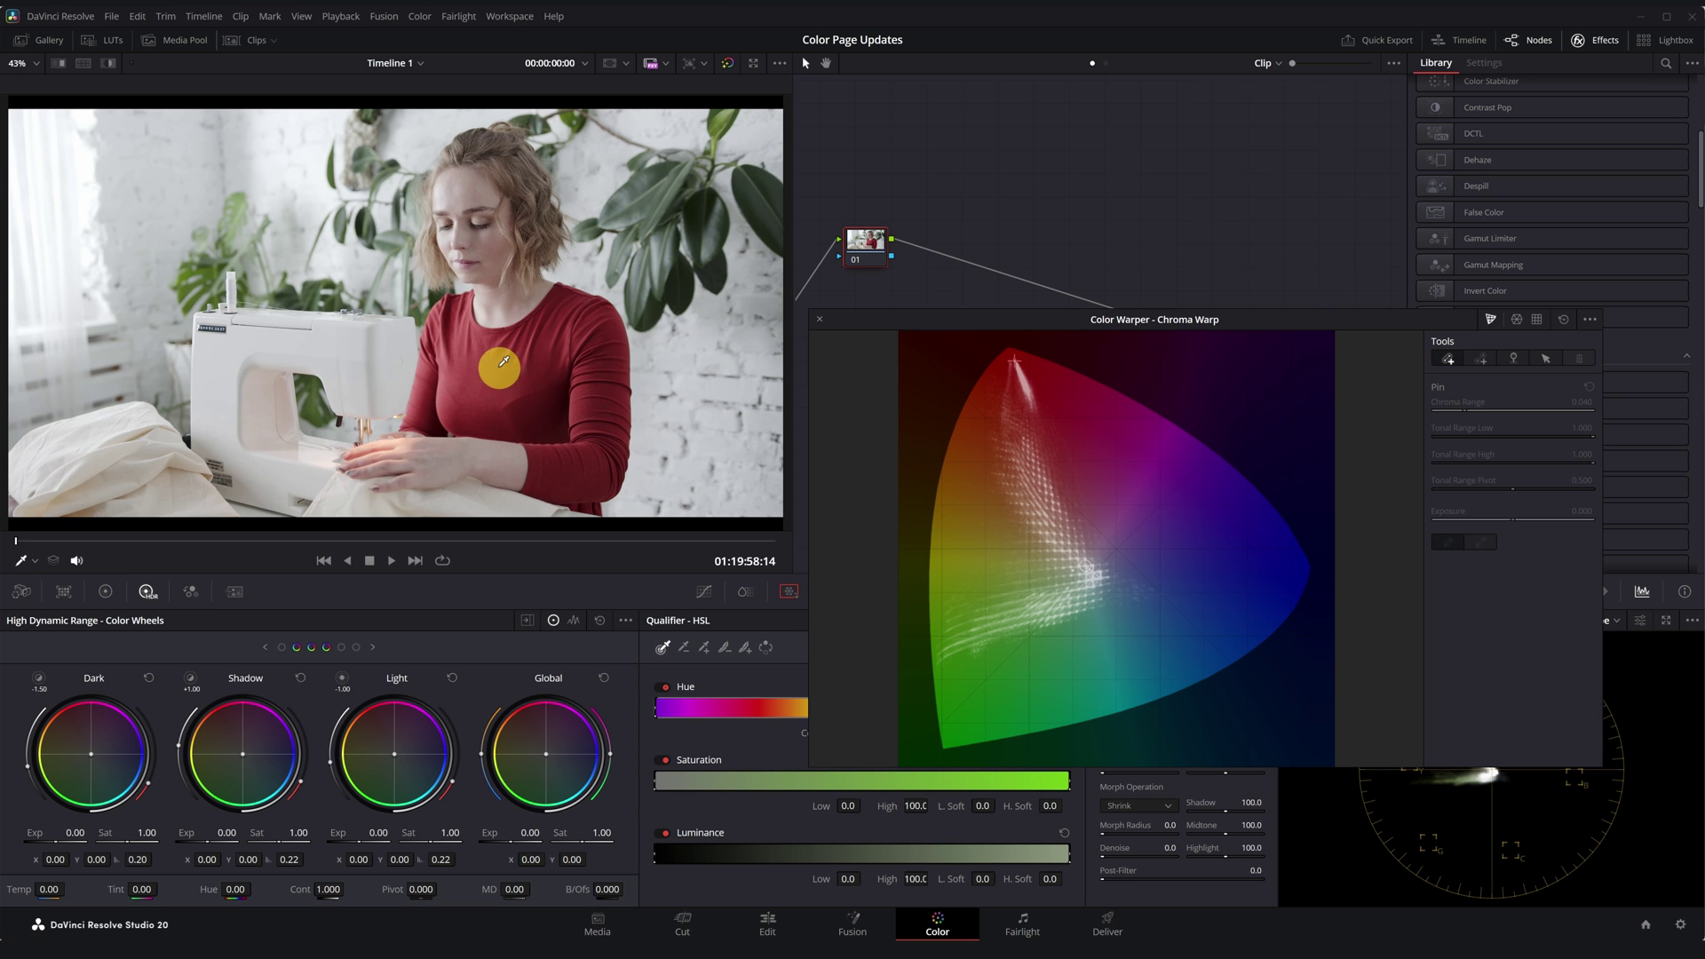
- Sample the orange shirt and warp it toward magenta, plus a sewing-machine stroke toward green
{"action": "left_click", "coordinate": [502, 363]}
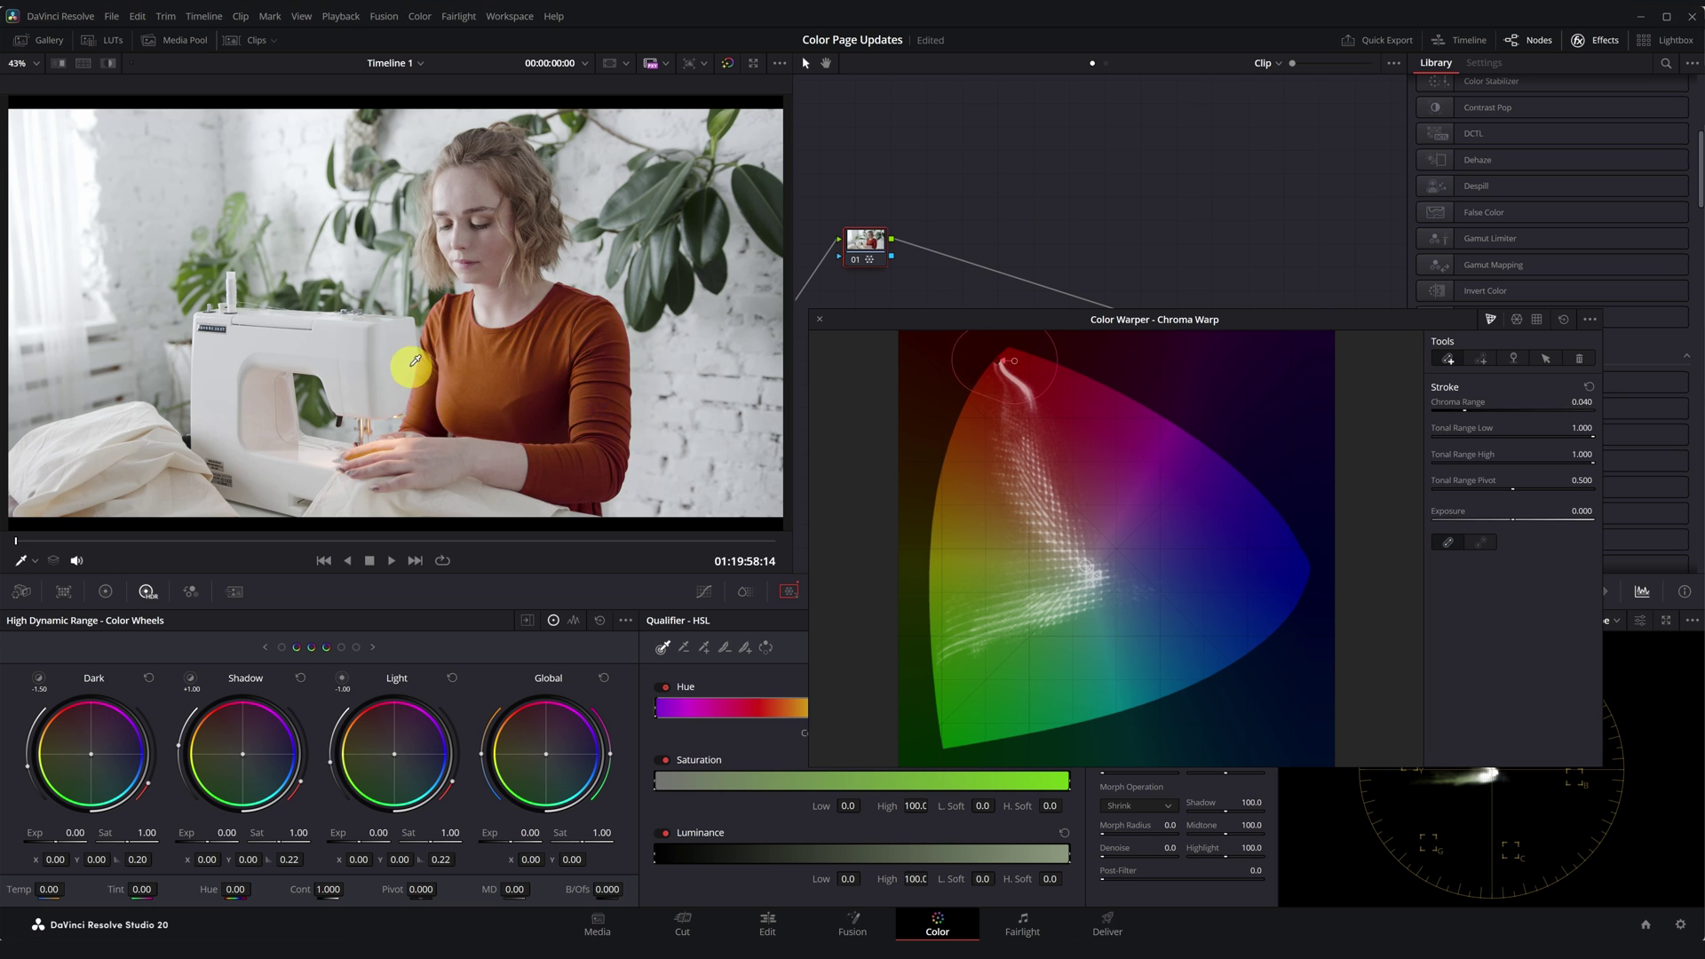
{"action": "mouse_move", "coordinate": [425, 360]}
{"action": "left_mouse_down"}
{"action": "mouse_move", "coordinate": [706, 371]}
{"action": "mouse_move", "coordinate": [587, 368]}
{"action": "mouse_move", "coordinate": [537, 249]}
{"action": "mouse_move", "coordinate": [539, 398]}
{"action": "mouse_move", "coordinate": [530, 274]}
{"action": "mouse_move", "coordinate": [635, 331]}
{"action": "mouse_move", "coordinate": [411, 335]}
{"action": "left_mouse_up"}
{"action": "mouse_move", "coordinate": [735, 352]}
{"action": "left_mouse_down"}
{"action": "mouse_move", "coordinate": [236, 316]}
{"action": "mouse_move", "coordinate": [381, 386]}
{"action": "left_mouse_up"}
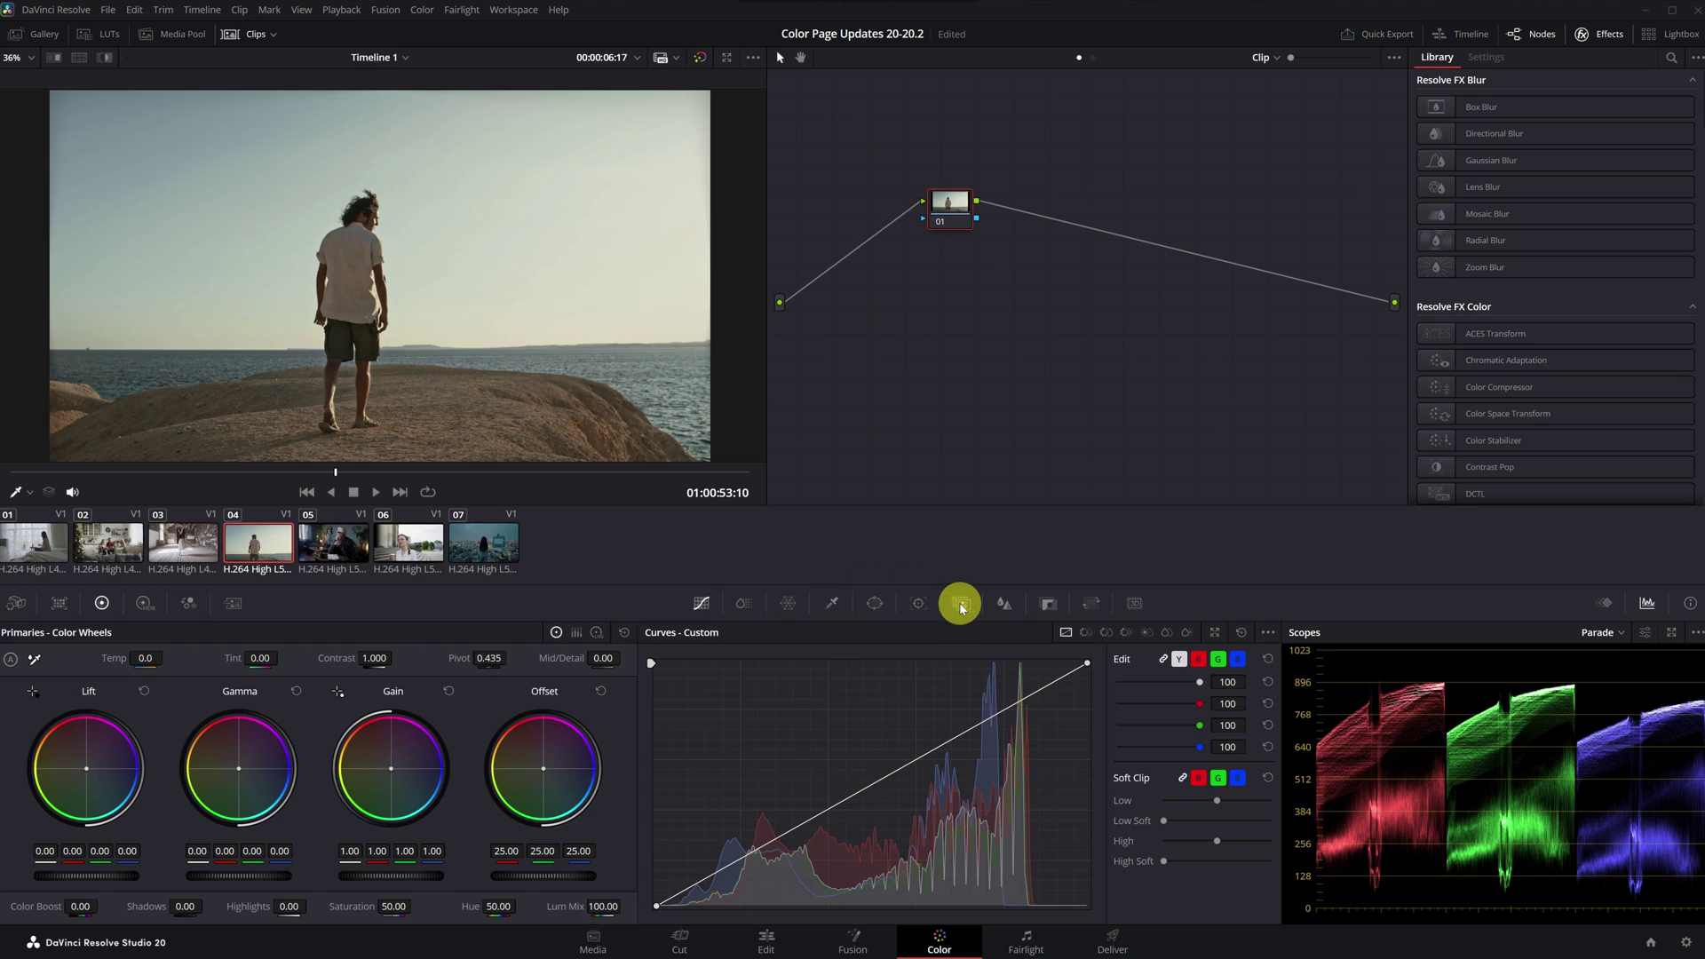
- Open the AI Magic Mask palette for the seaside clip of the man
{"action": "left_click", "coordinate": [960, 604]}
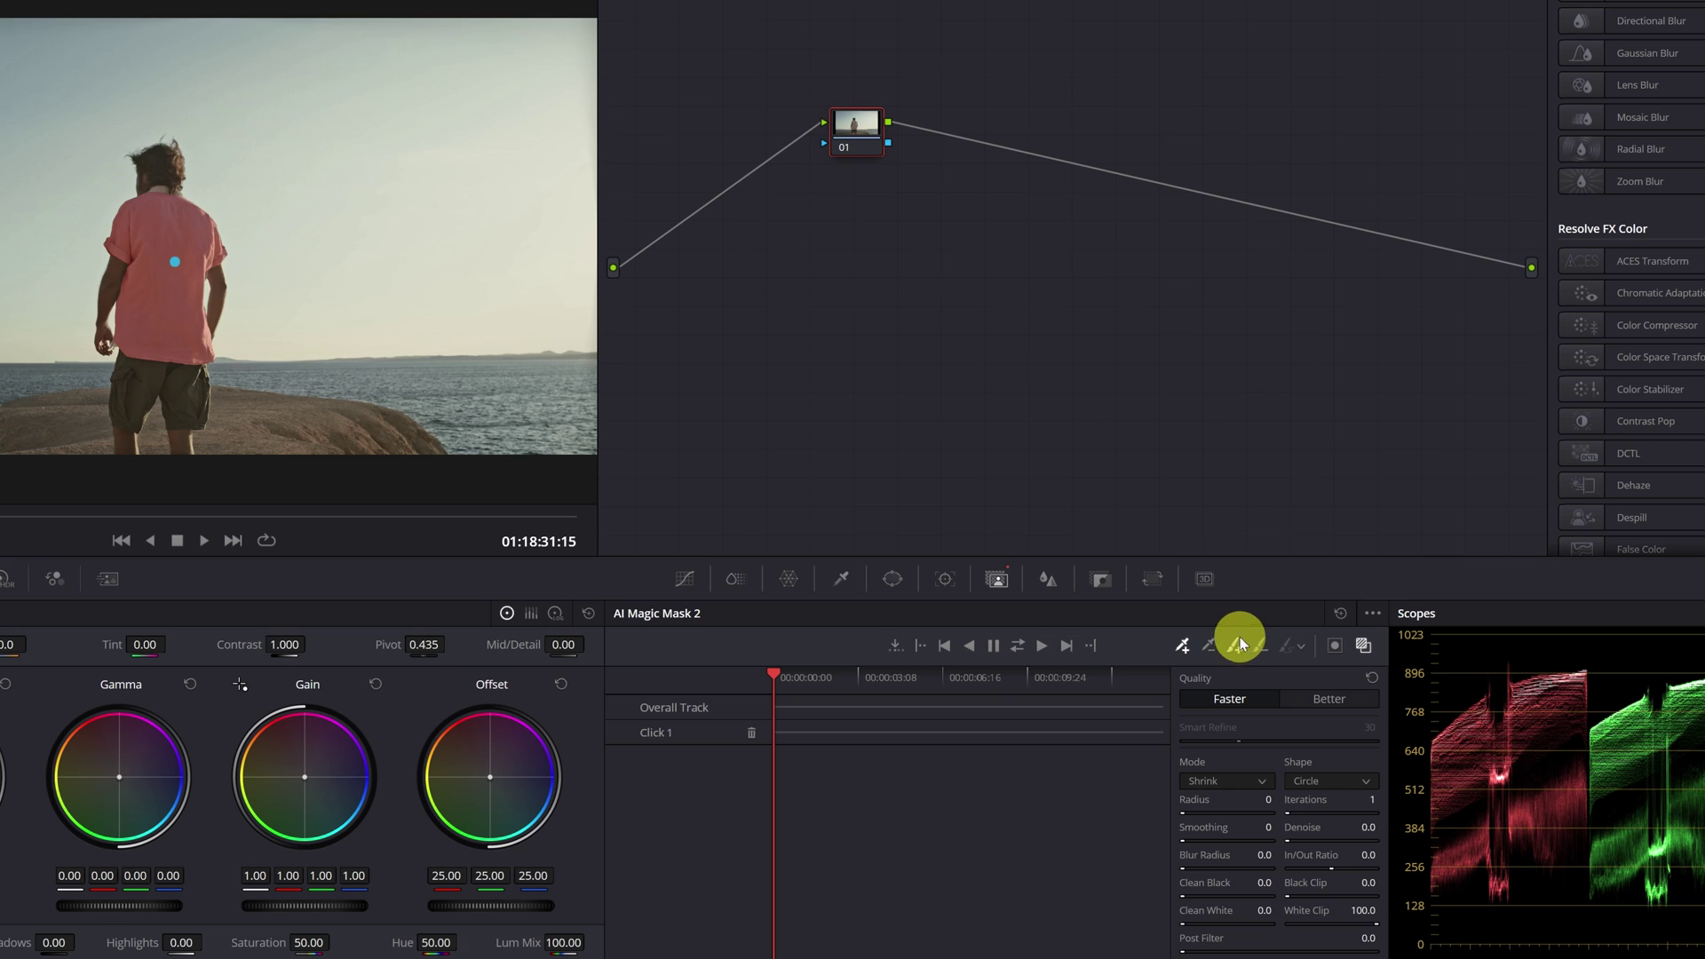
- Subtract the man's shoulder from the mask, set Quality to Better, and raise Gain to 1.39
{"action": "left_click", "coordinate": [1261, 653]}
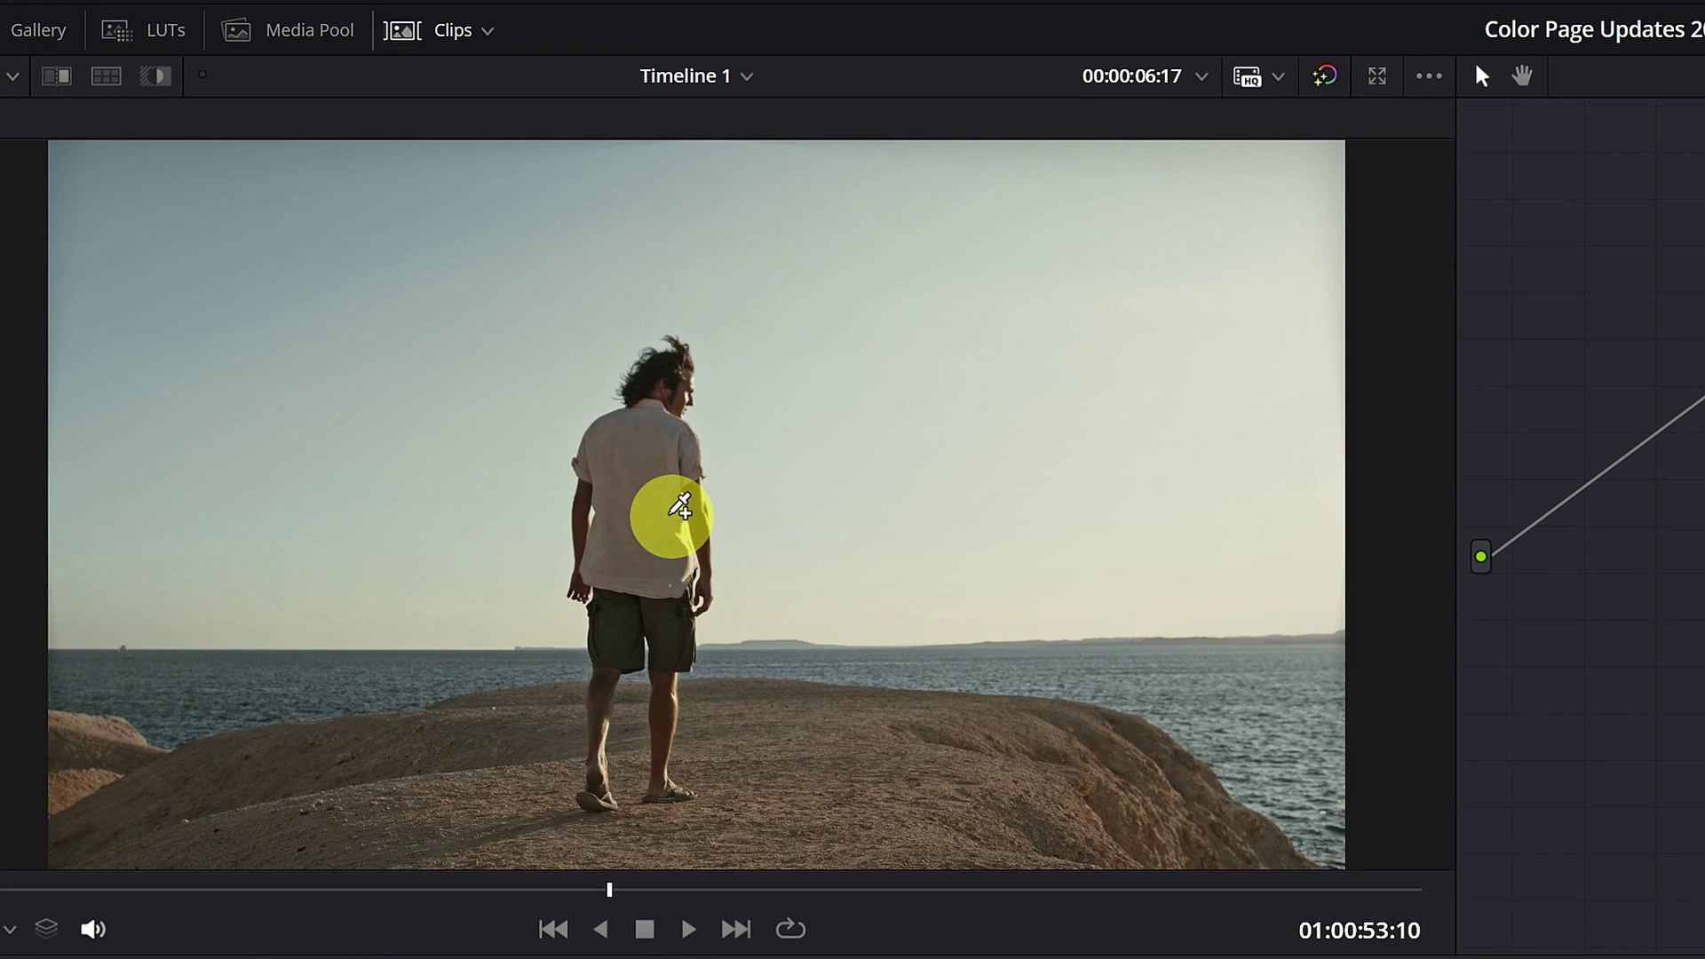
{"action": "left_click", "coordinate": [647, 442]}
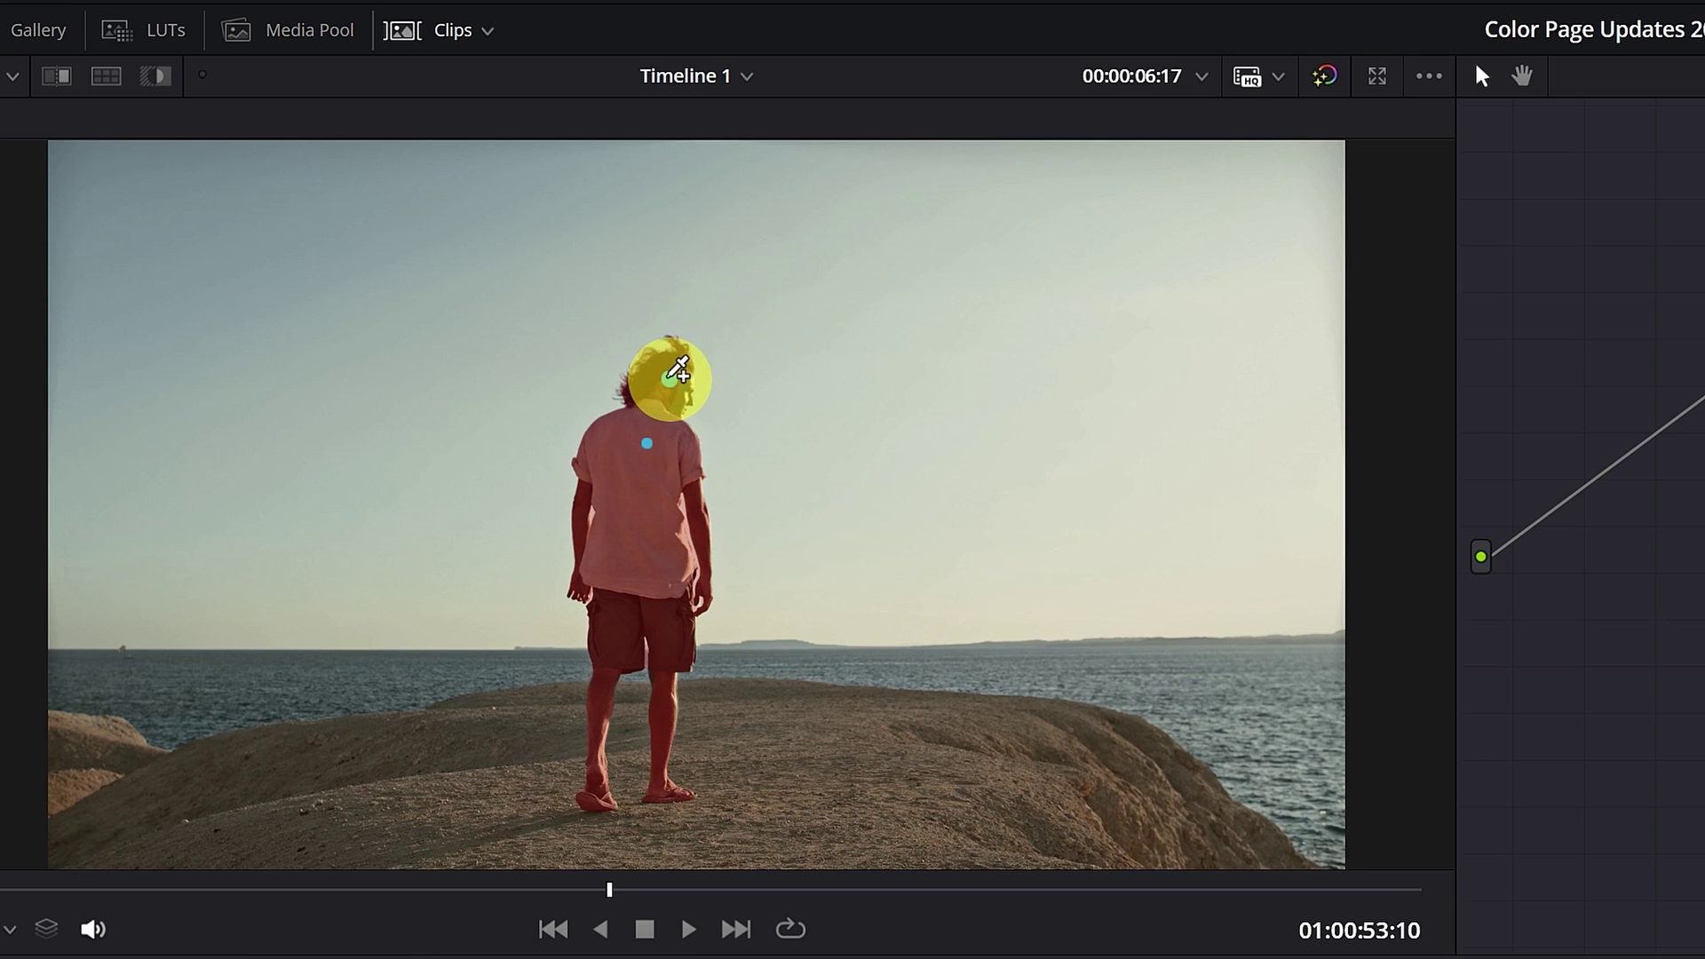
{"action": "scroll", "coordinate": [643, 335], "scroll_direction": "up", "scroll_amount": 1}
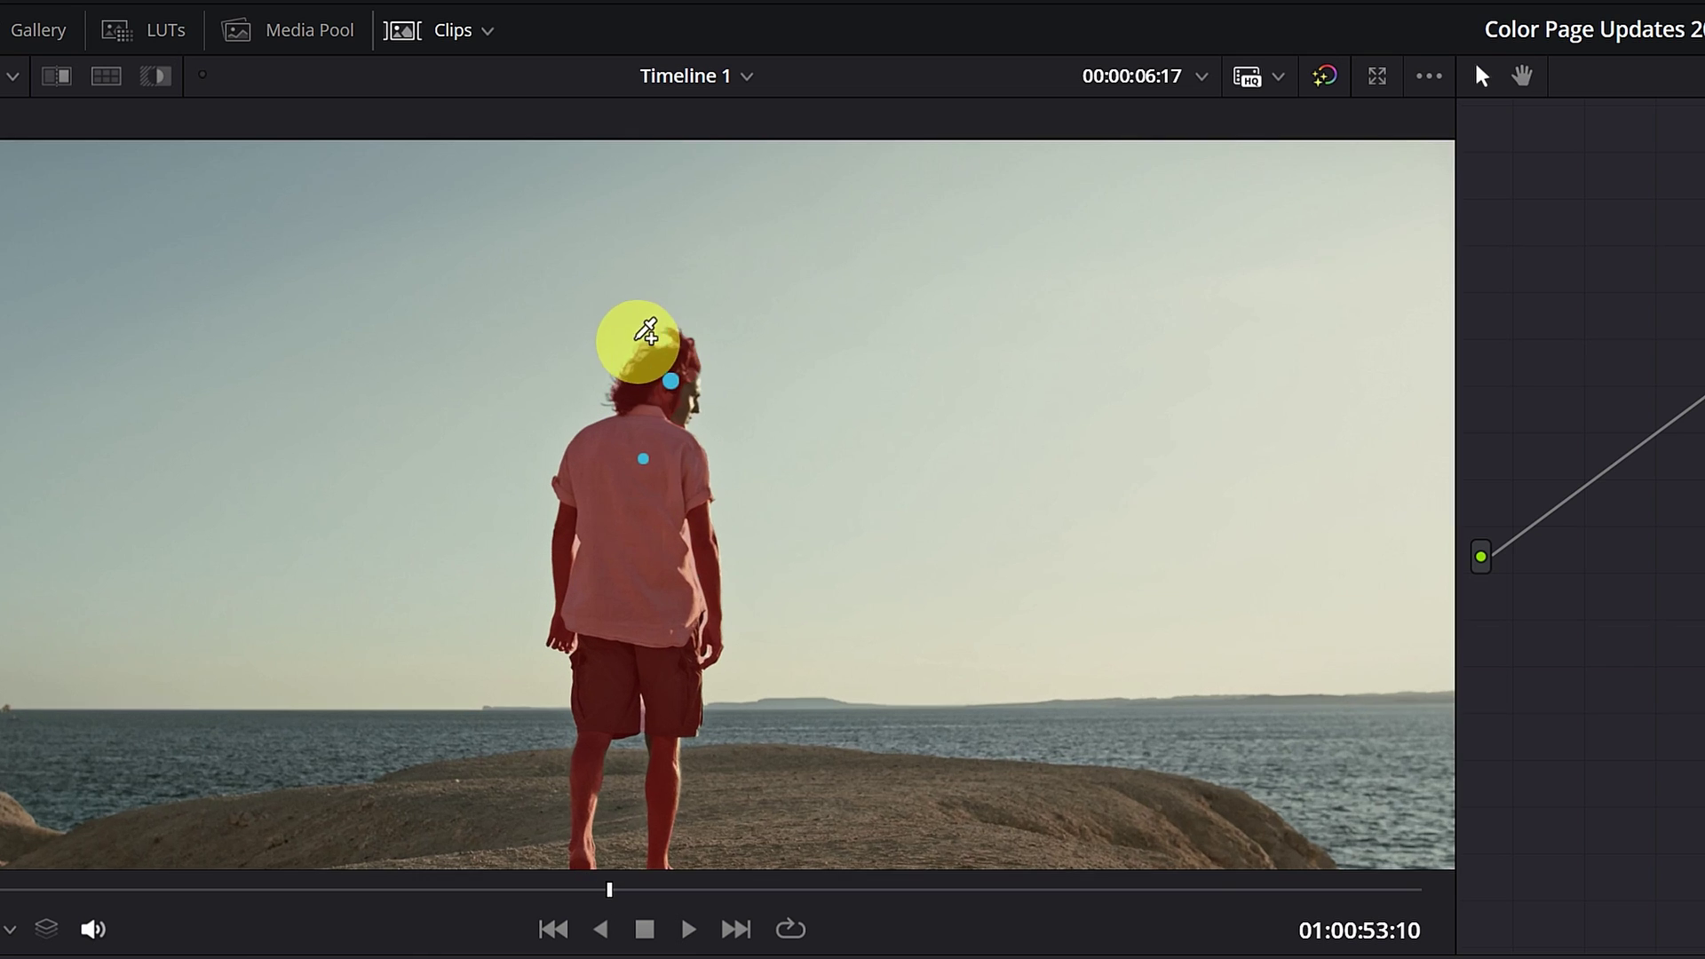
{"action": "scroll", "coordinate": [646, 330], "scroll_direction": "up", "scroll_amount": 1}
{"action": "scroll", "coordinate": [716, 411], "scroll_direction": "up", "scroll_amount": 1}
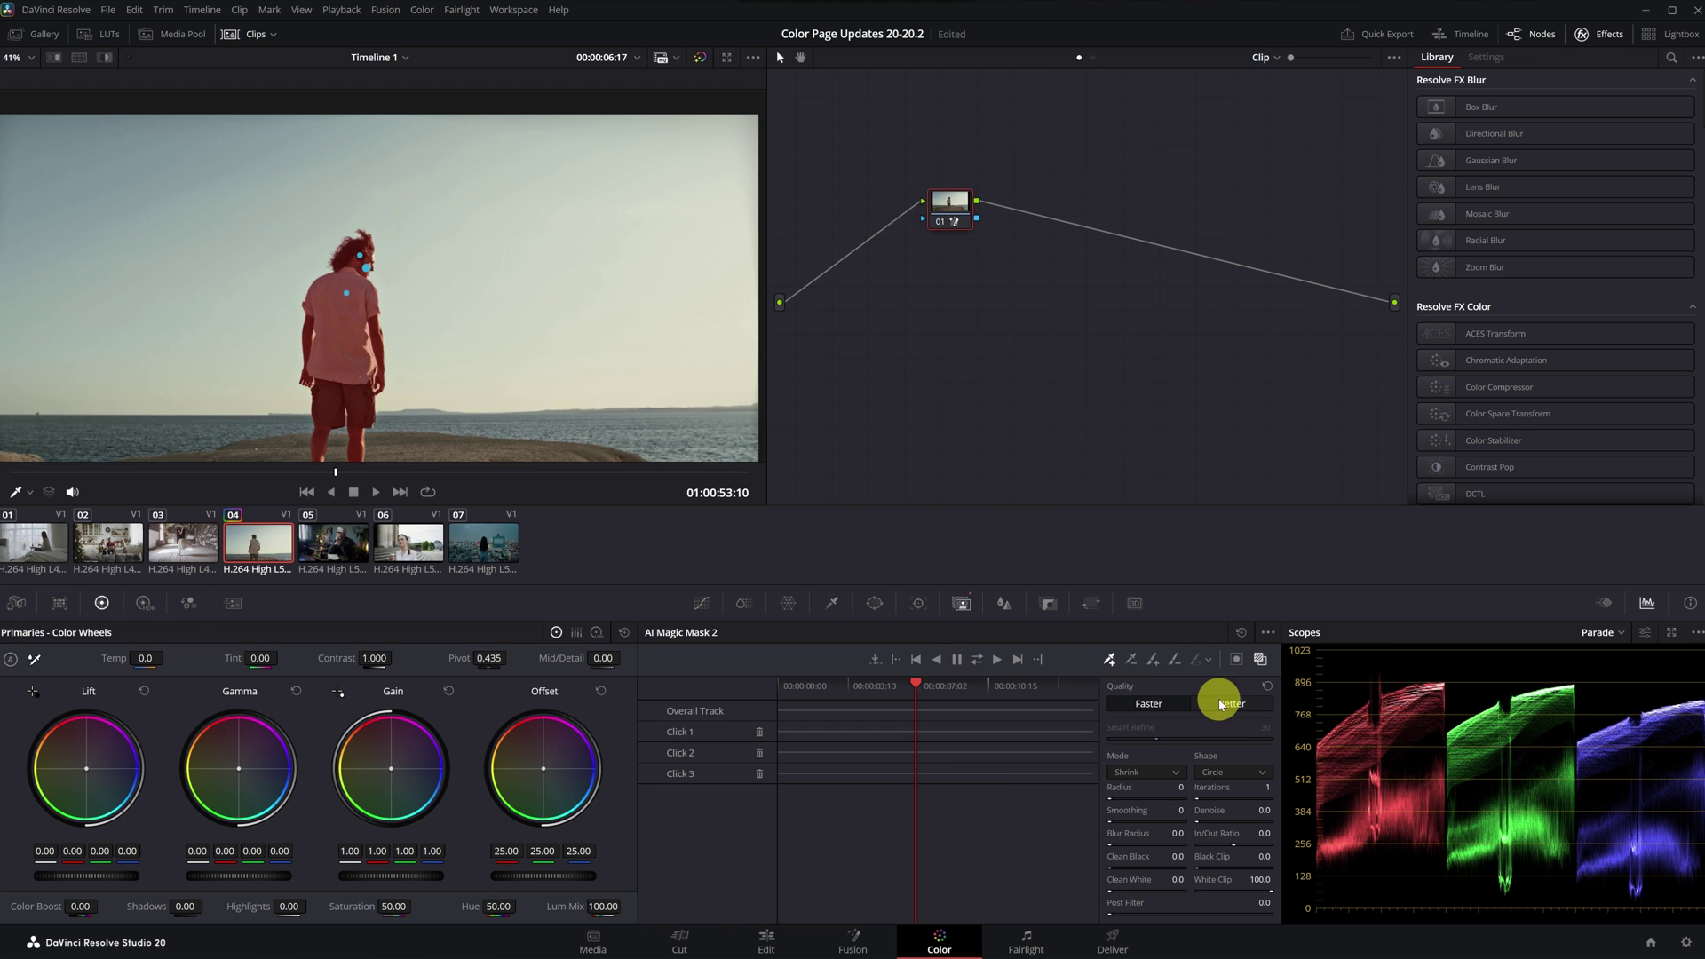
{"action": "left_click", "coordinate": [1211, 697]}
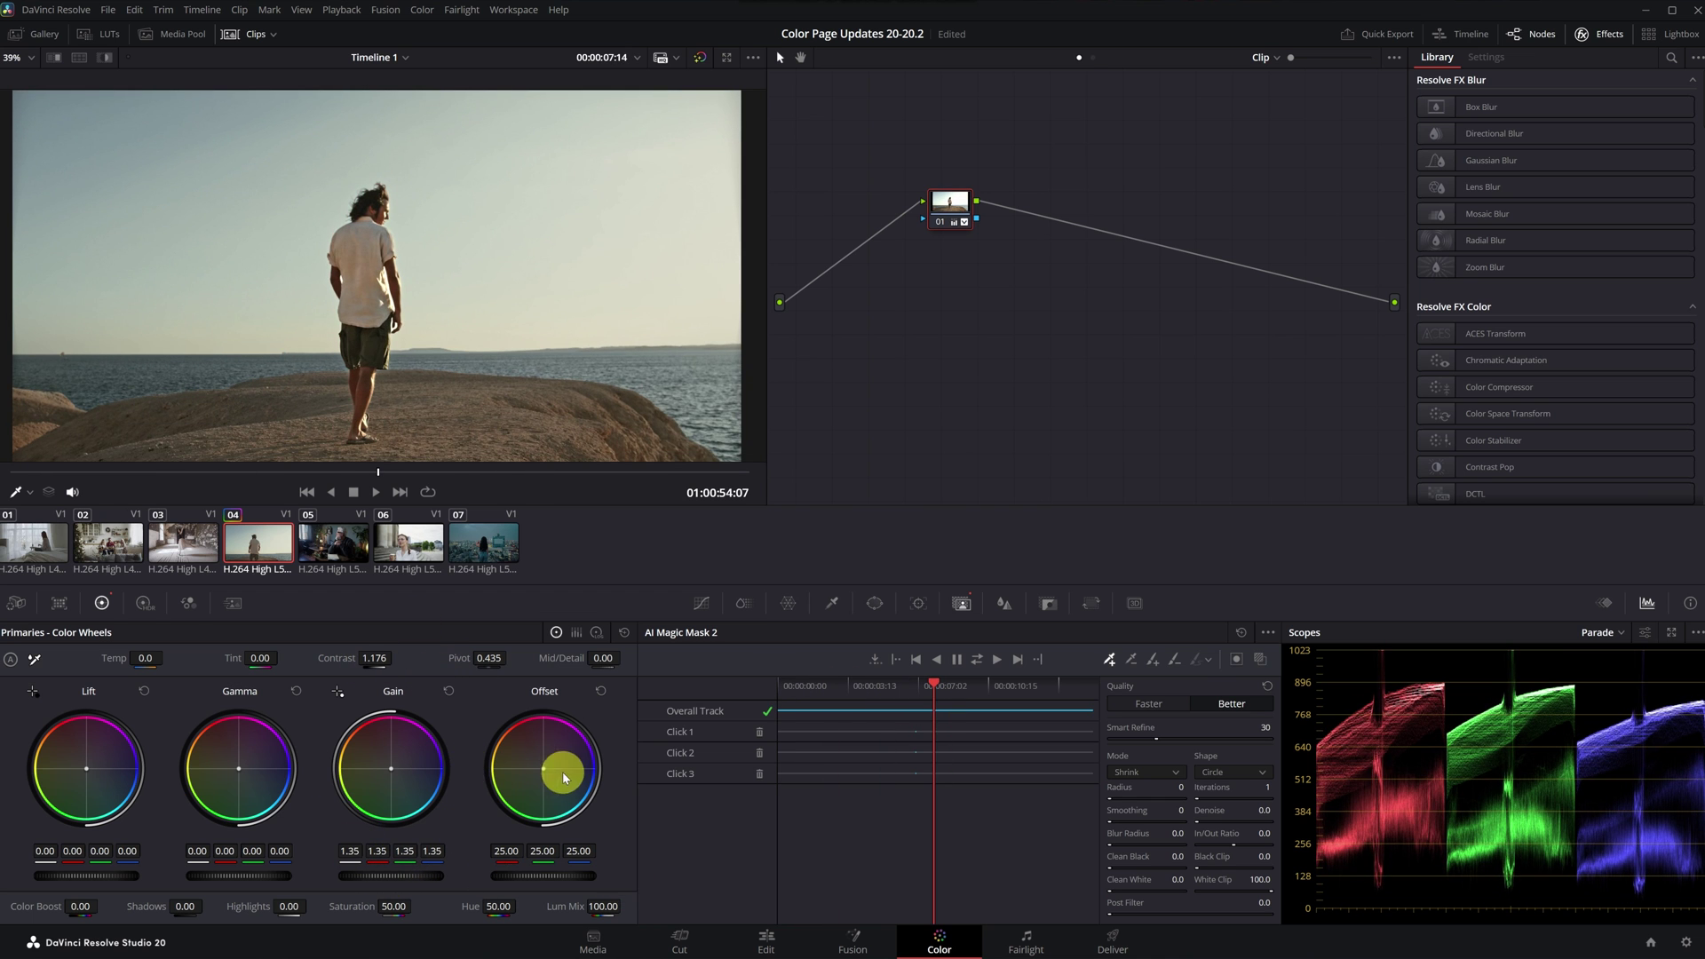
{"action": "left_click_drag", "start_coordinate": [560, 772], "coordinate": [568, 778]}
{"action": "left_click_drag", "start_coordinate": [471, 499], "coordinate": [572, 493]}
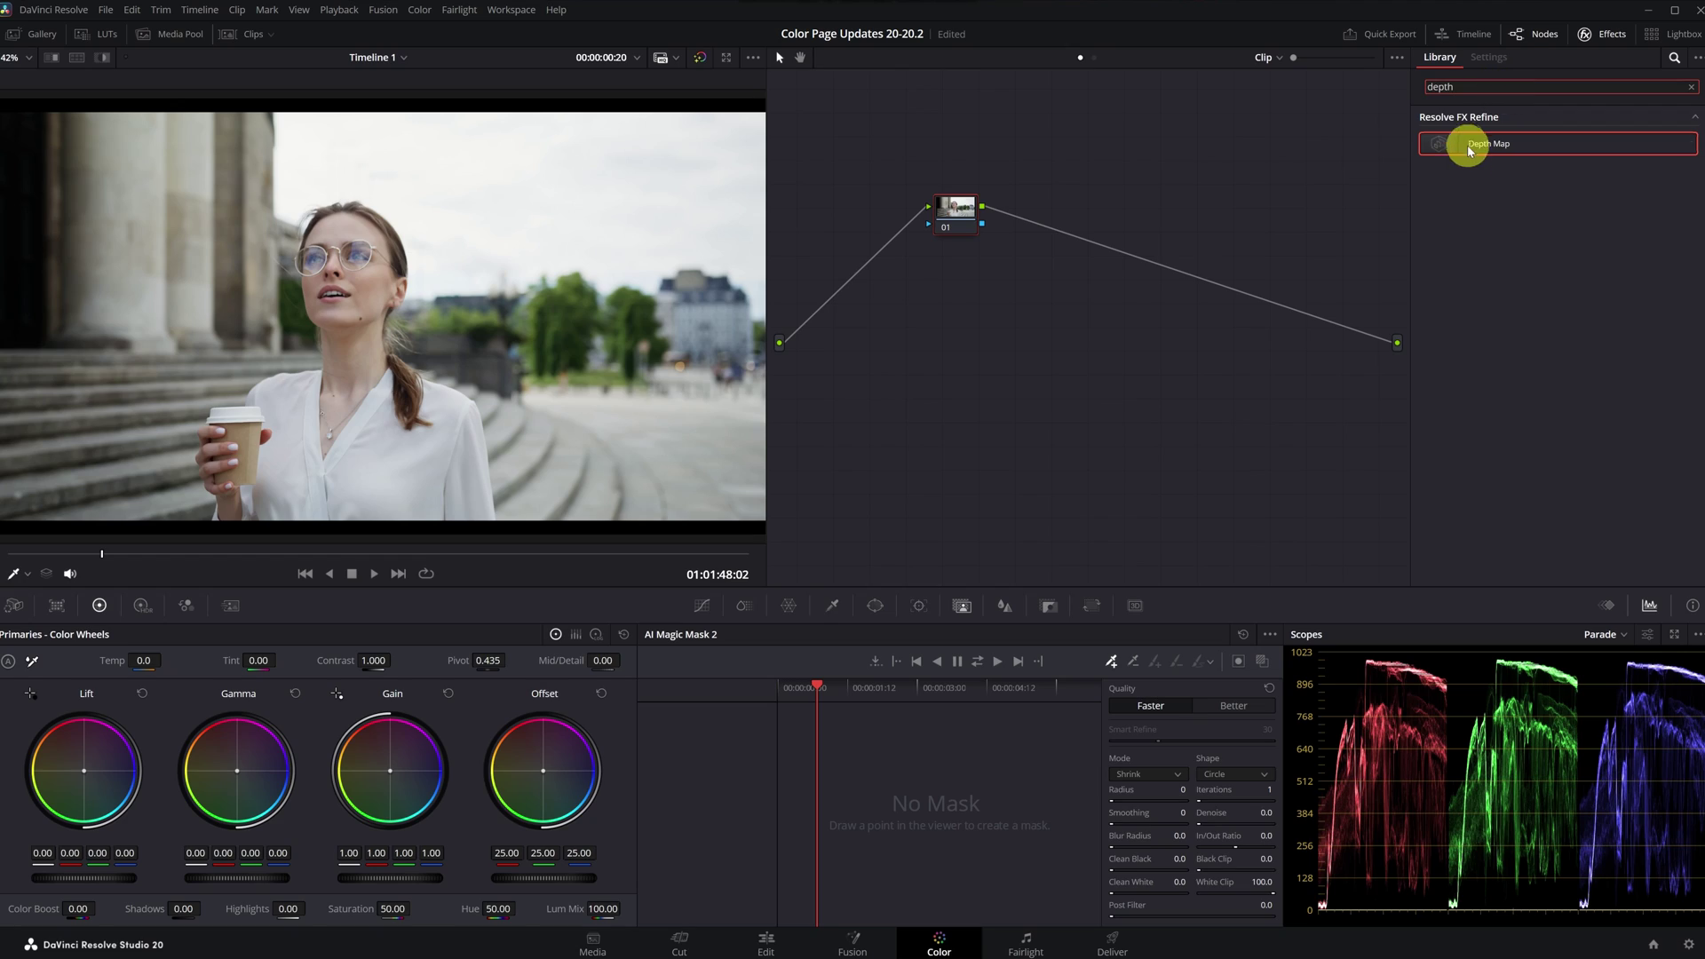
- Apply Depth Map to node 01, set Far Limit 0.295, and isolate Target Depth 0.891
{"action": "left_click_drag", "start_coordinate": [948, 214], "coordinate": [950, 217]}
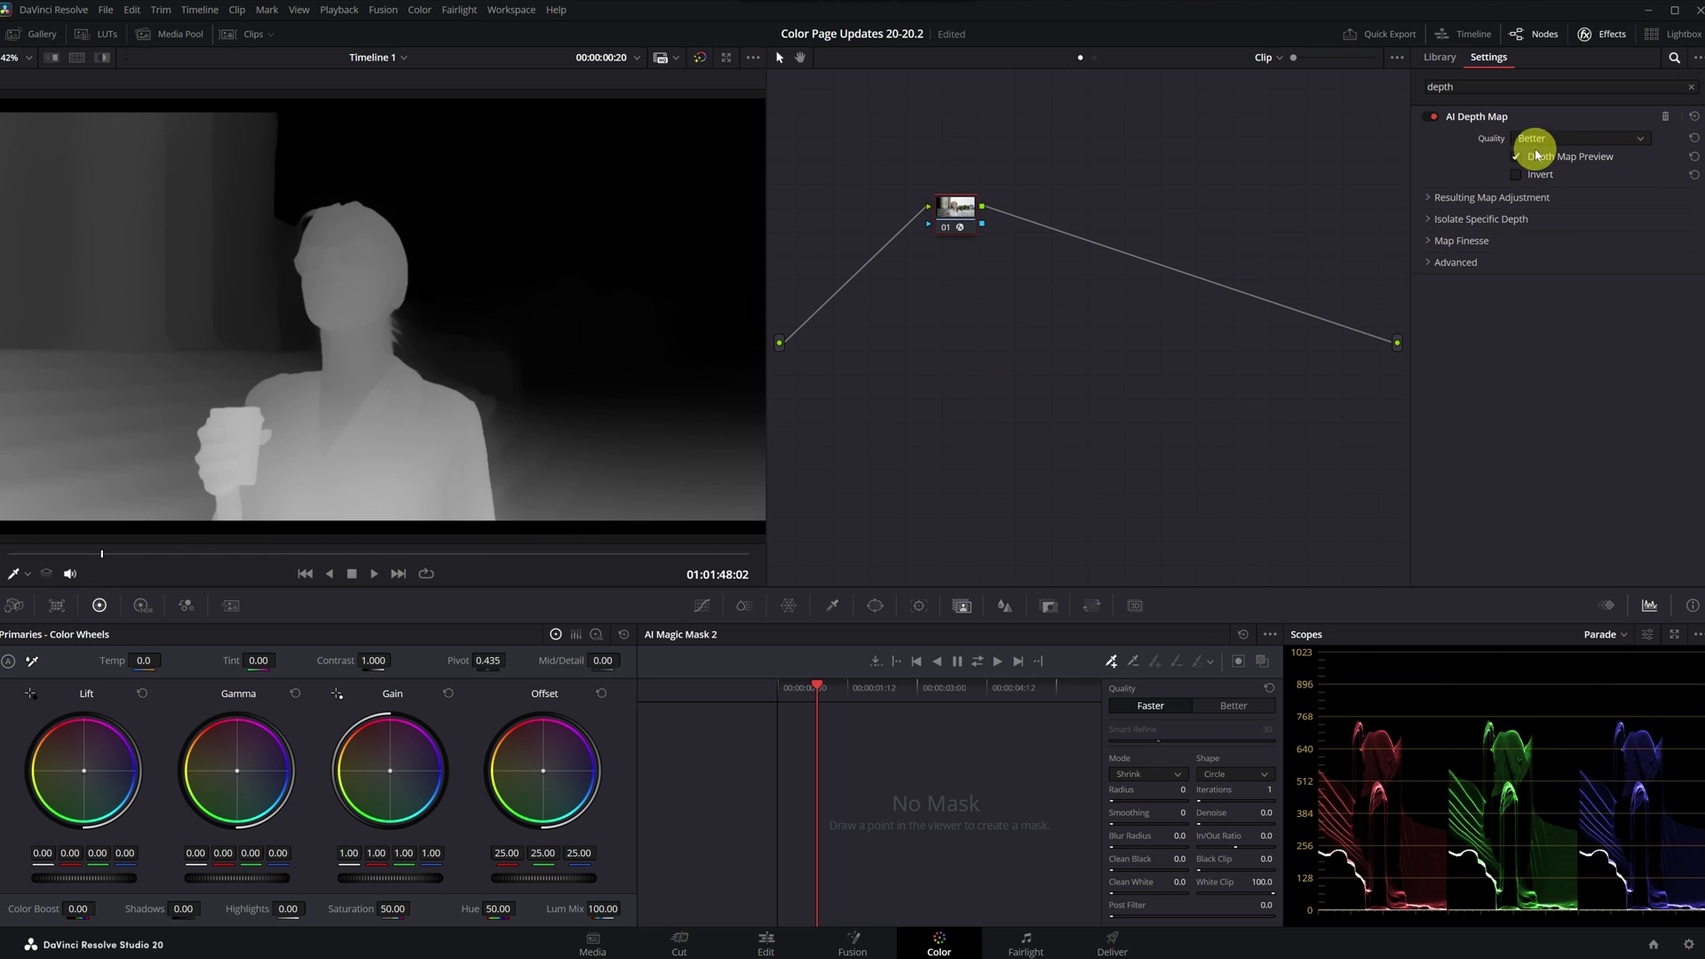
{"action": "left_click", "coordinate": [1518, 218]}
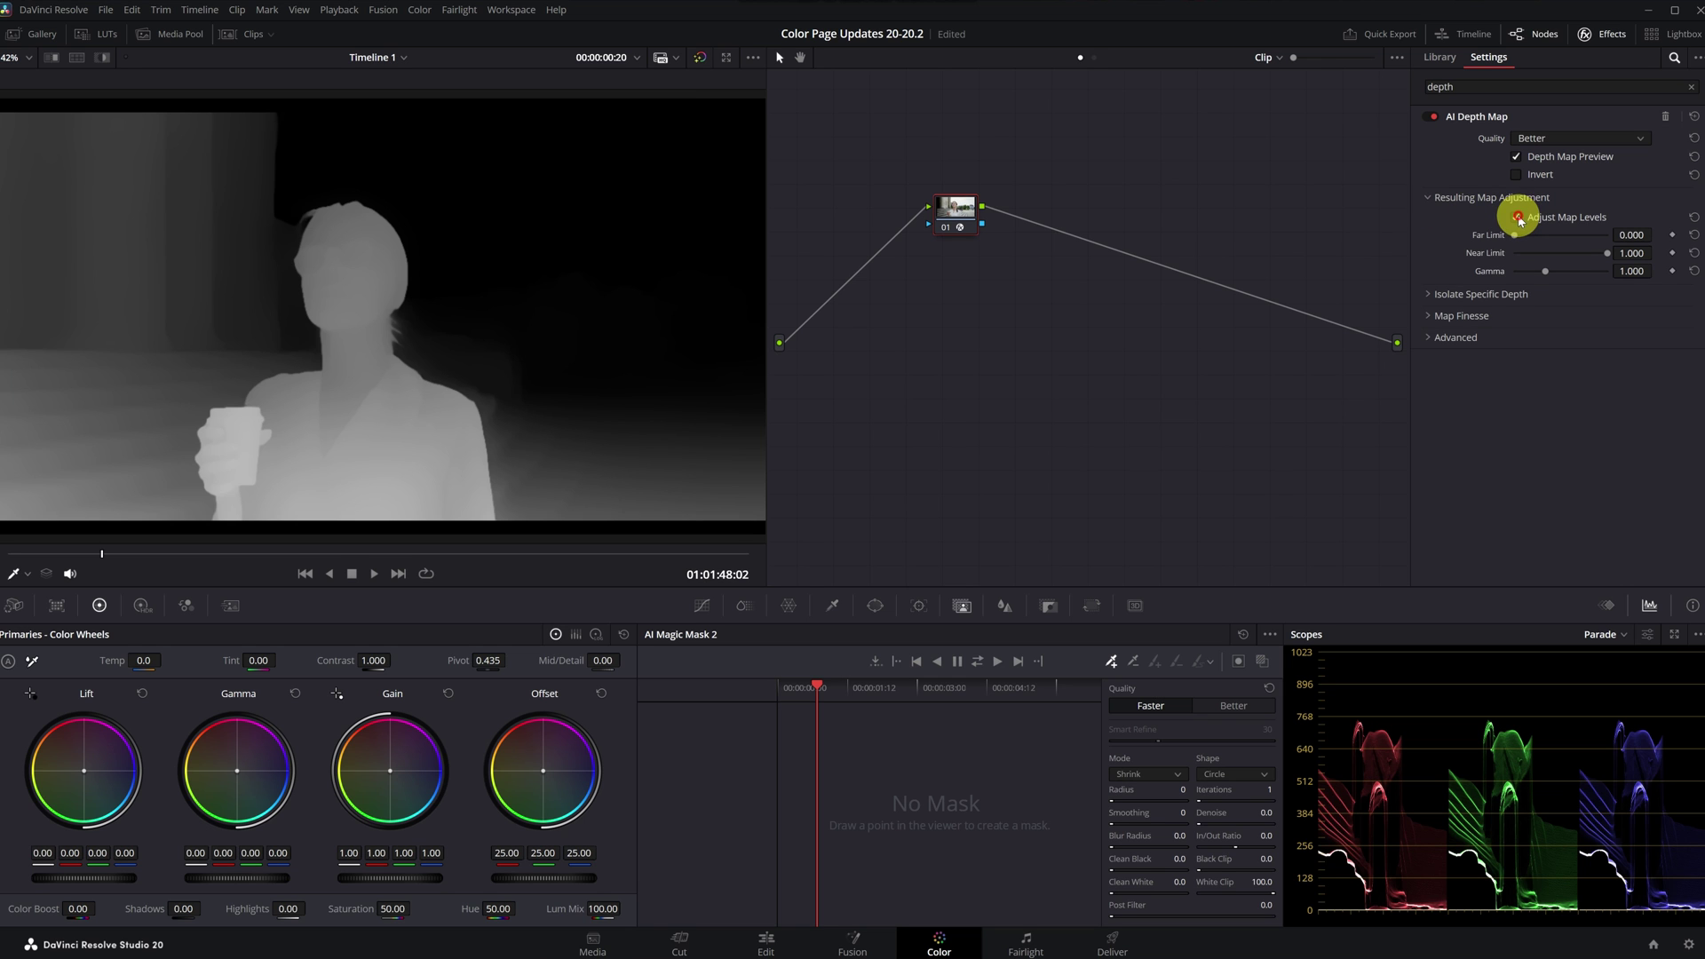
{"action": "left_click_drag", "start_coordinate": [1515, 235], "coordinate": [1552, 264]}
{"action": "left_click", "coordinate": [1426, 296]}
{"action": "left_click", "coordinate": [1517, 315]}
{"action": "mouse_move", "coordinate": [1593, 336]}
{"action": "left_mouse_down"}
{"action": "mouse_move", "coordinate": [1579, 336]}
{"action": "mouse_move", "coordinate": [1601, 341]}
{"action": "left_mouse_up"}
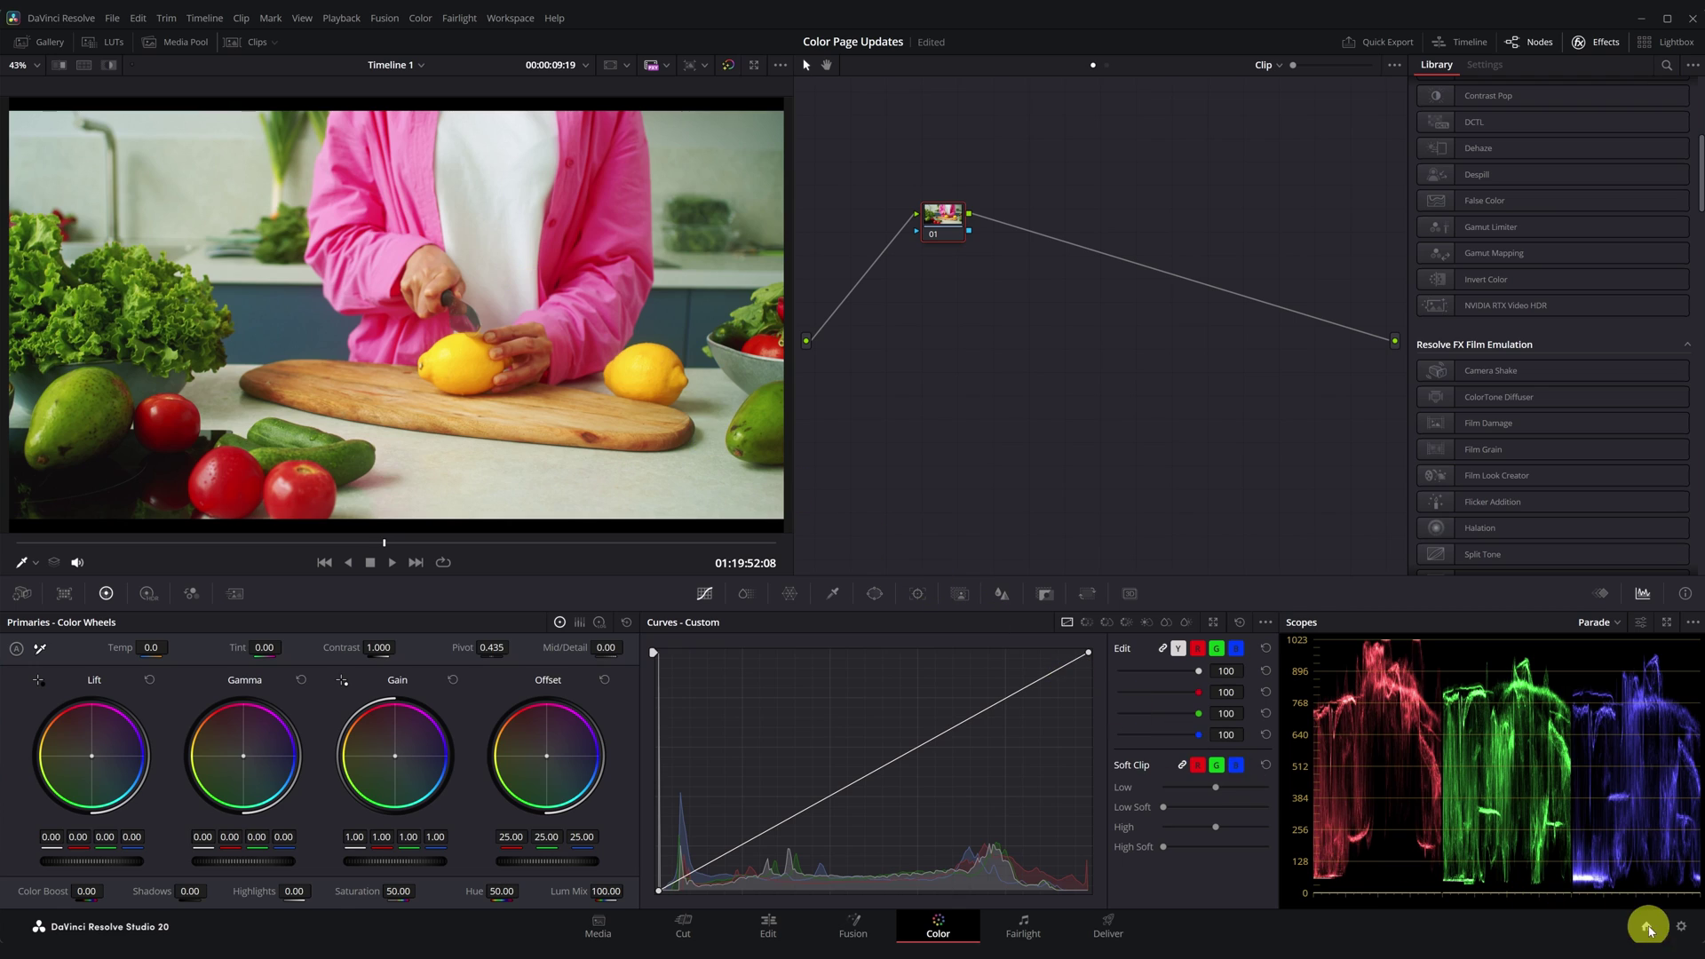
- Switch the project to a vertical timeline and pan the lemon clip sideways in Input Sizing
{"action": "left_click", "coordinate": [1675, 924]}
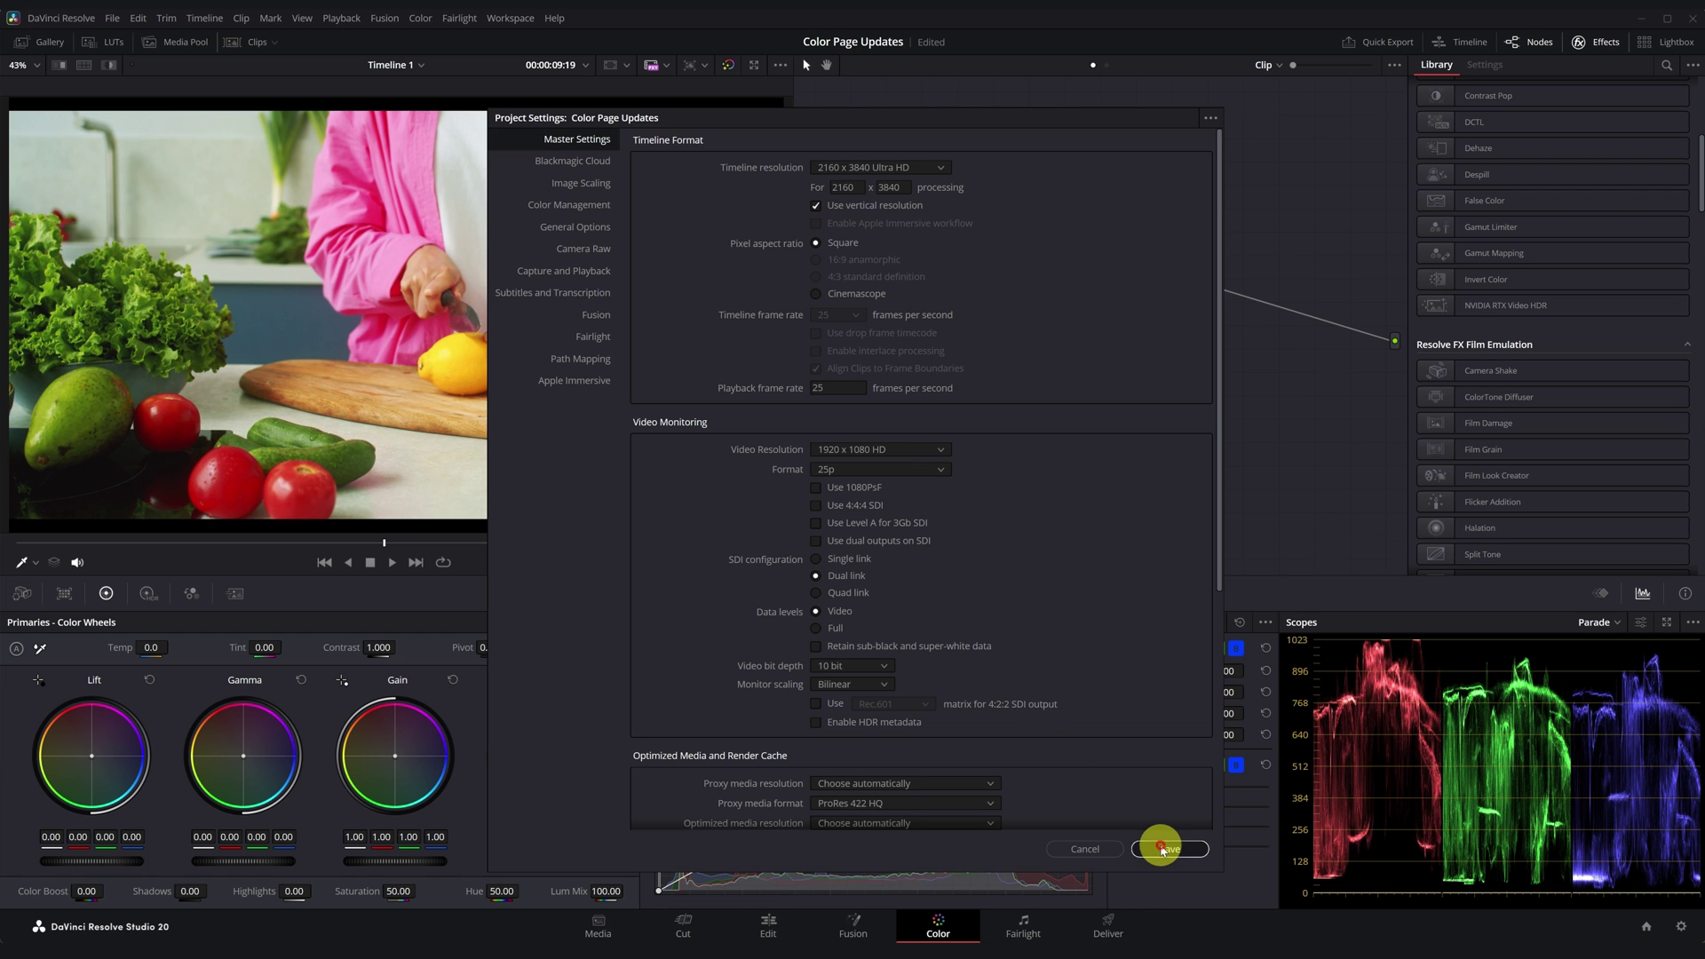
{"action": "left_click", "coordinate": [1162, 850]}
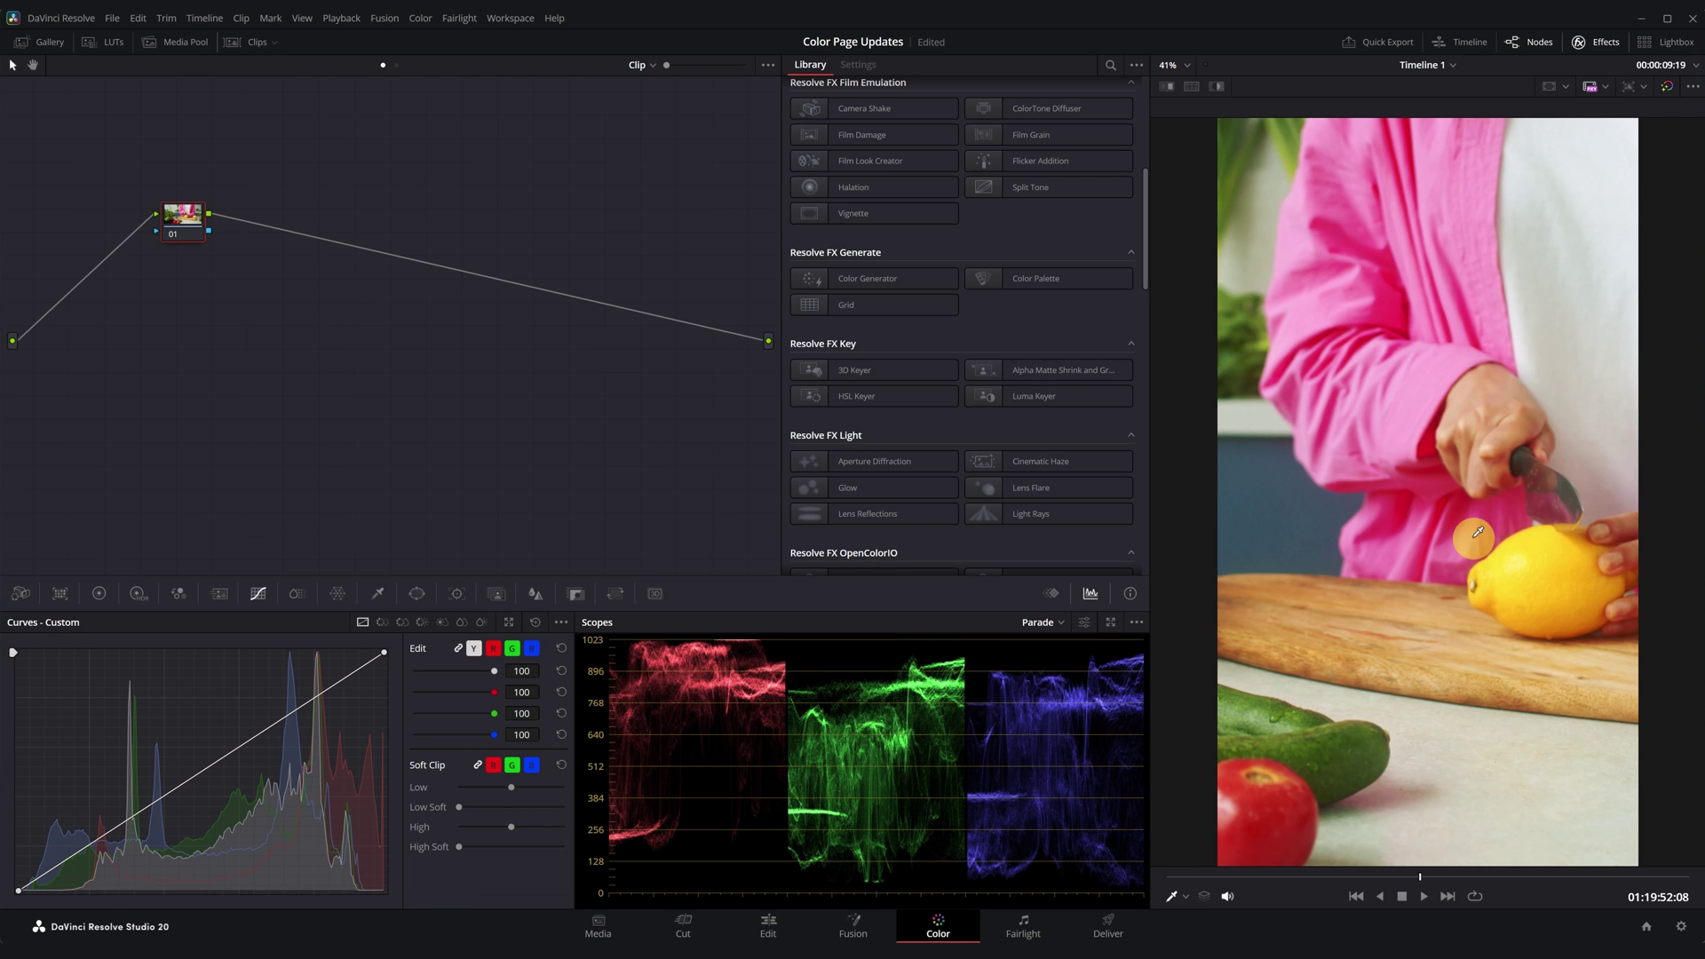
{"action": "left_click", "coordinate": [615, 594]}
{"action": "left_click_drag", "start_coordinate": [183, 693], "coordinate": [133, 685]}
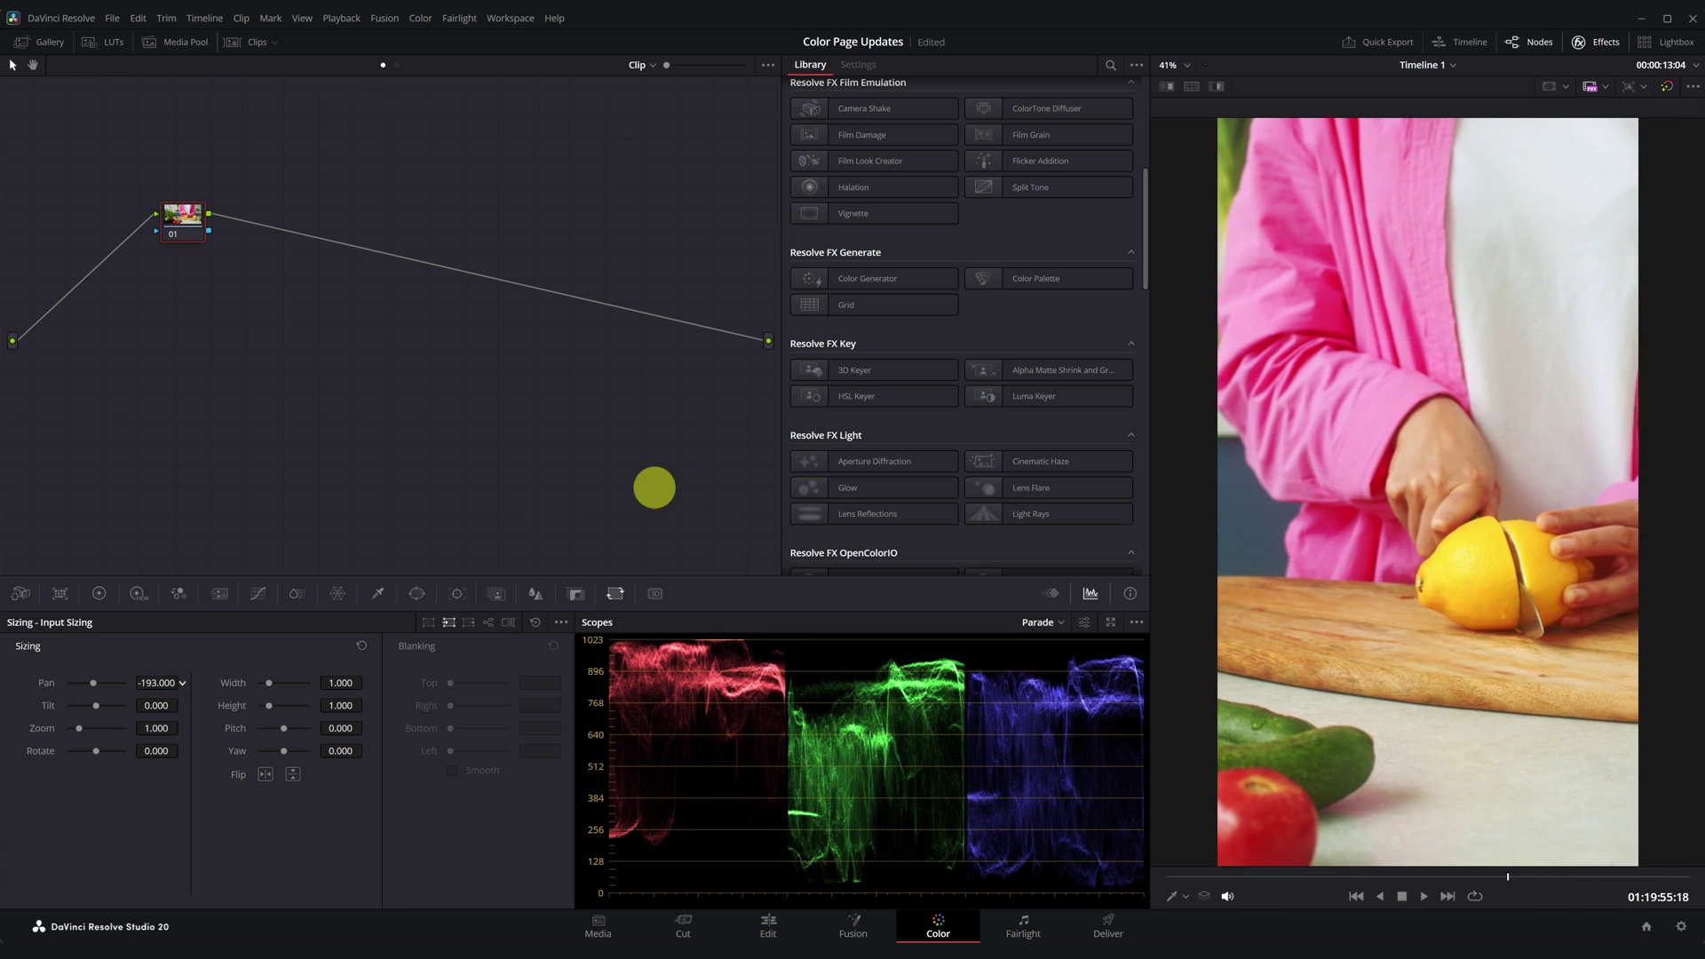
- Add serial nodes after node 01, move nodes 03 and 04 lower, and widen the viewer
{"action": "key", "text": "alt+s"}
{"action": "key", "text": "alt+s"}
{"action": "left_click_drag", "start_coordinate": [345, 224], "coordinate": [384, 287]}
{"action": "left_click_drag", "start_coordinate": [1149, 435], "coordinate": [1109, 489]}
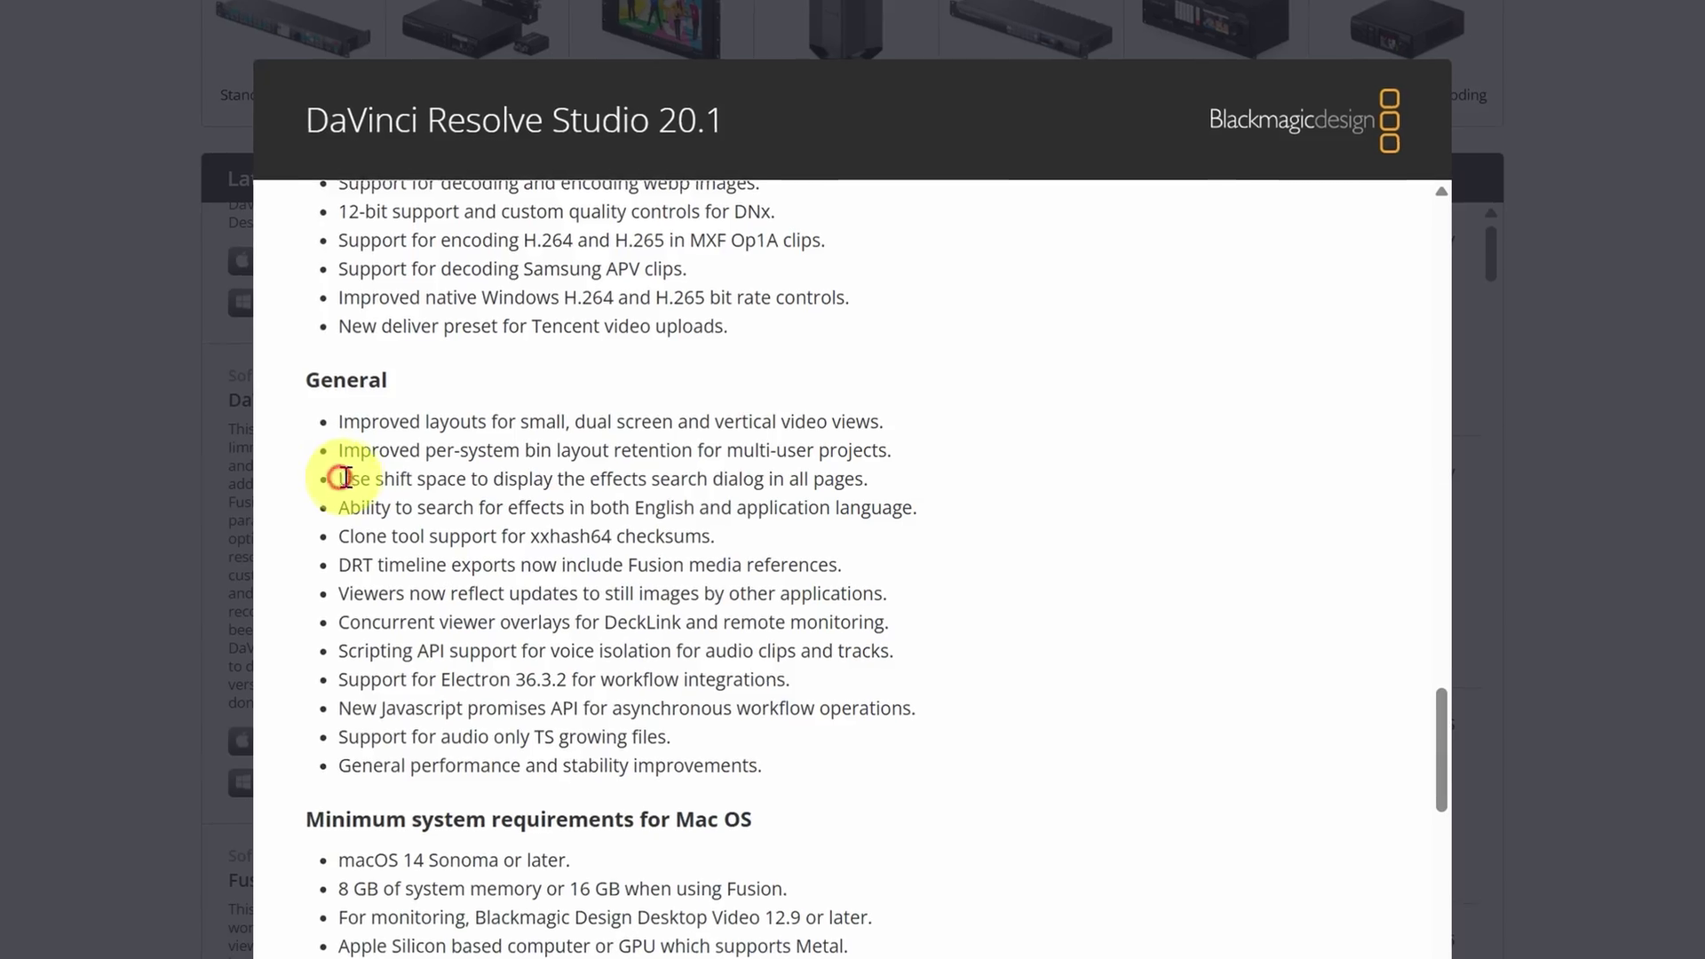
- Highlight the 20.1 release-note line about showing the effects search dialog on every page
{"action": "left_click_drag", "start_coordinate": [152, 484], "coordinate": [860, 482]}
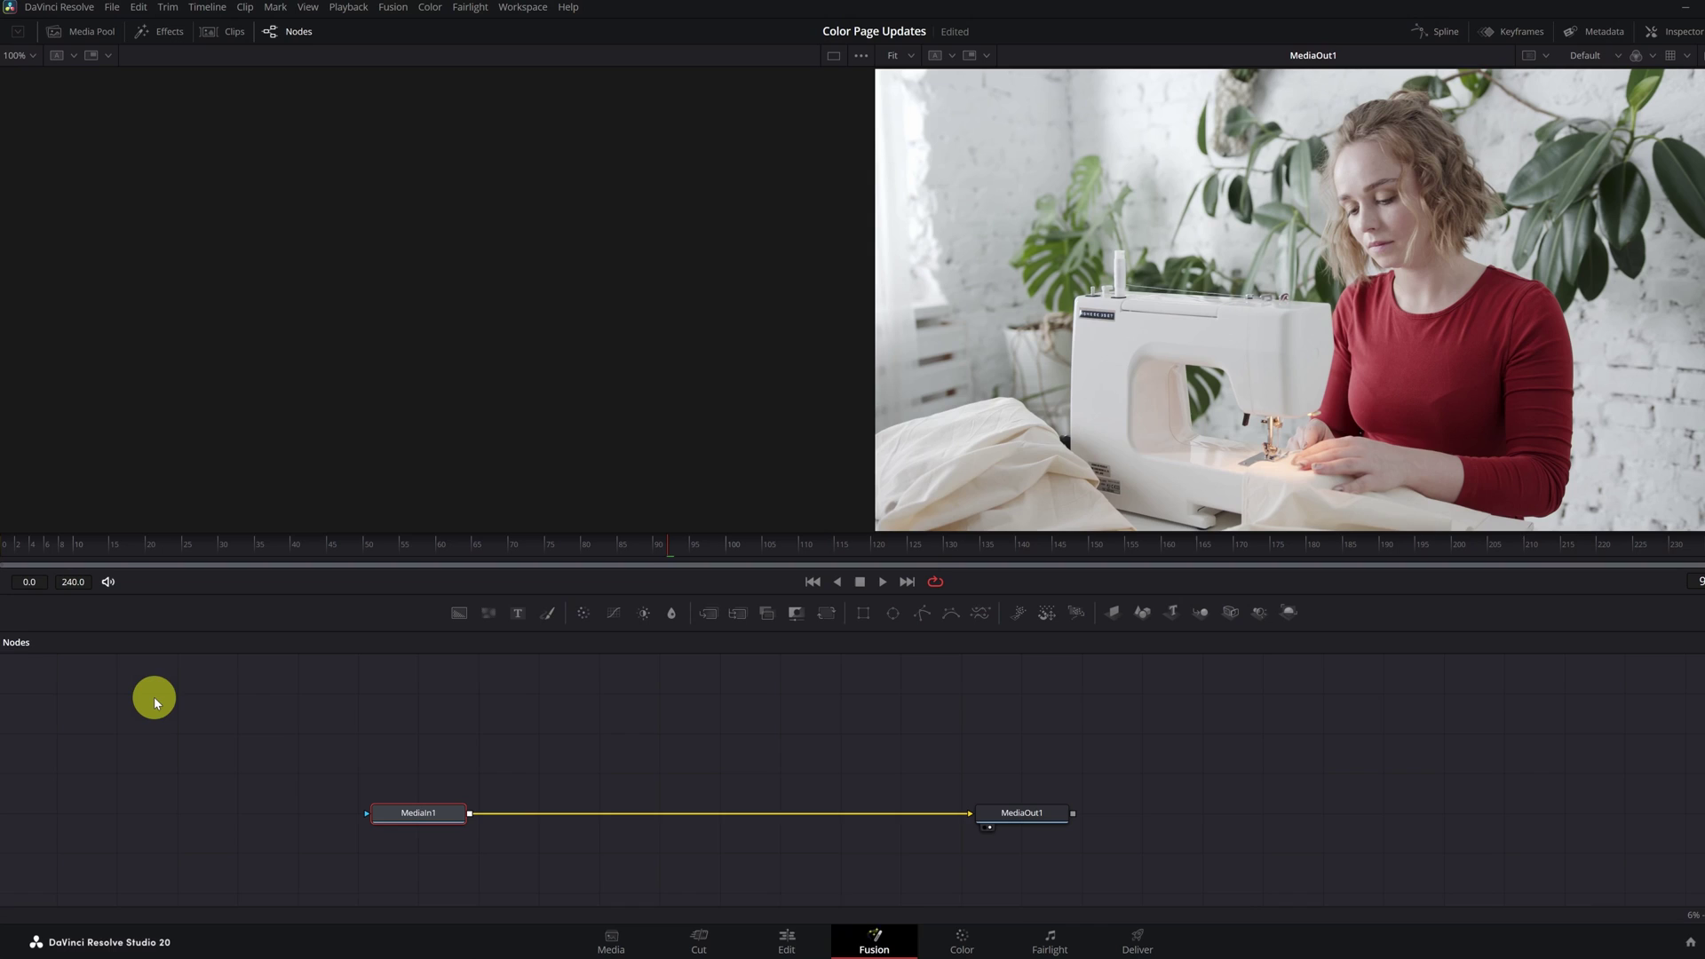
- Search 'tracker' in the Select Tool dialog and add Tracker between MediaIn1 and MediaOut1
{"action": "key", "text": "shift+space"}
{"action": "scroll", "coordinate": [926, 546], "scroll_direction": "down", "scroll_amount": 5}
{"action": "scroll", "coordinate": [924, 558], "scroll_direction": "down", "scroll_amount": 2}
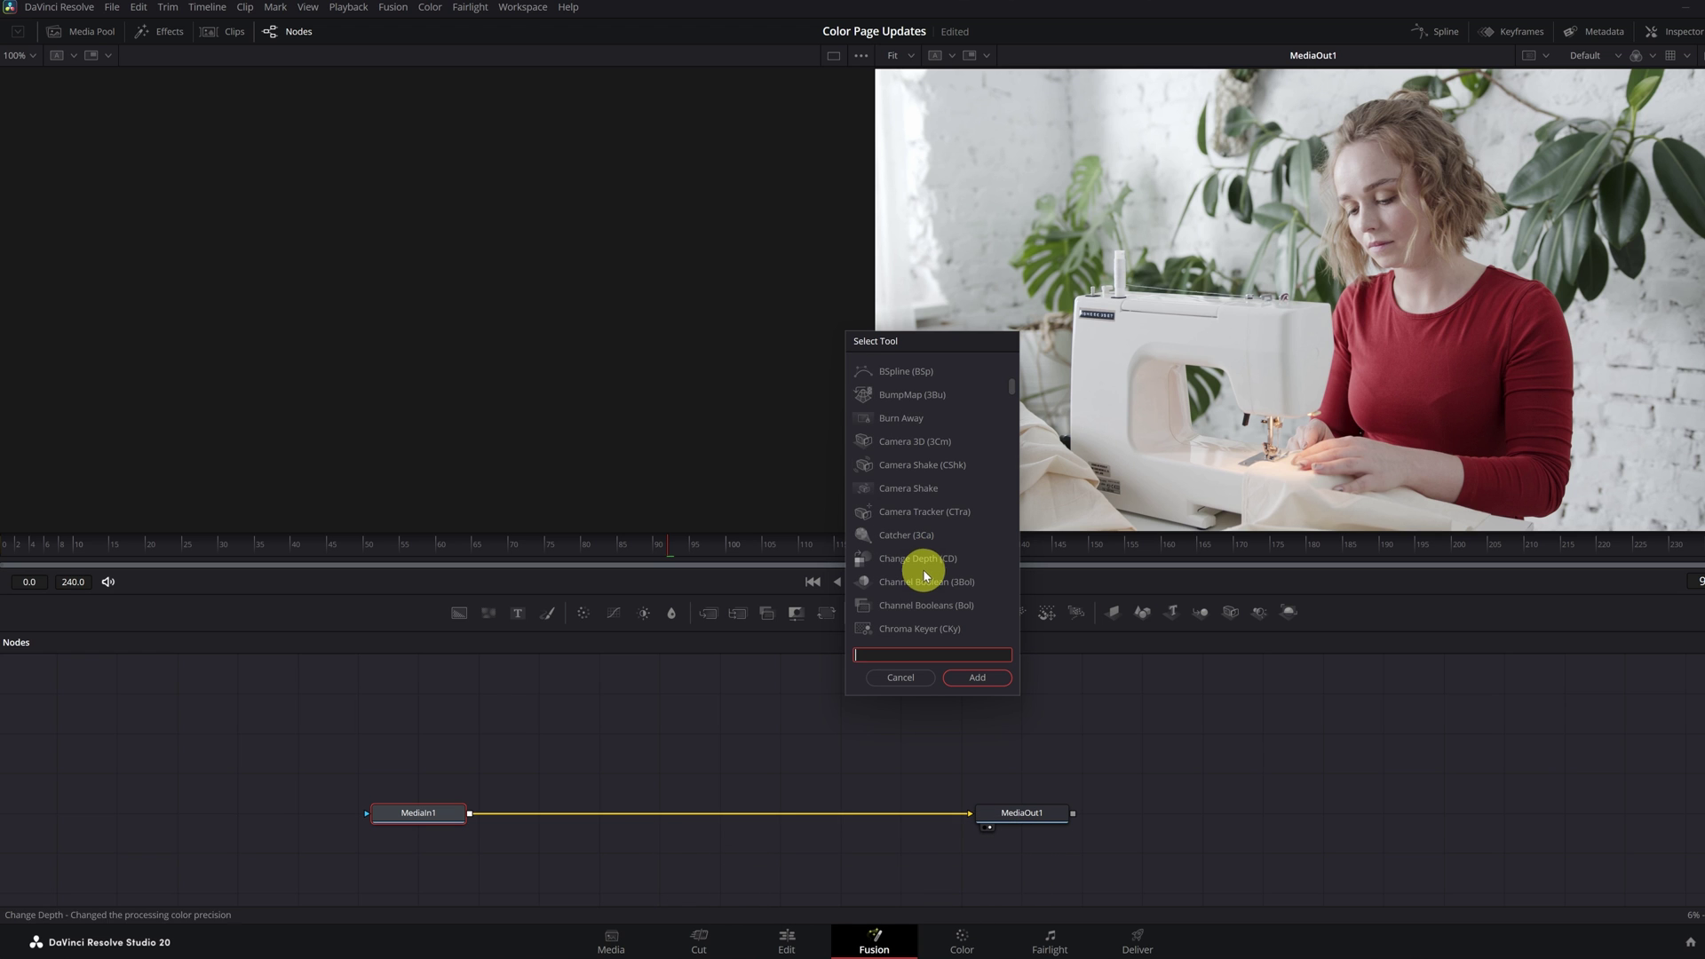
{"action": "type", "text": "tracker"}
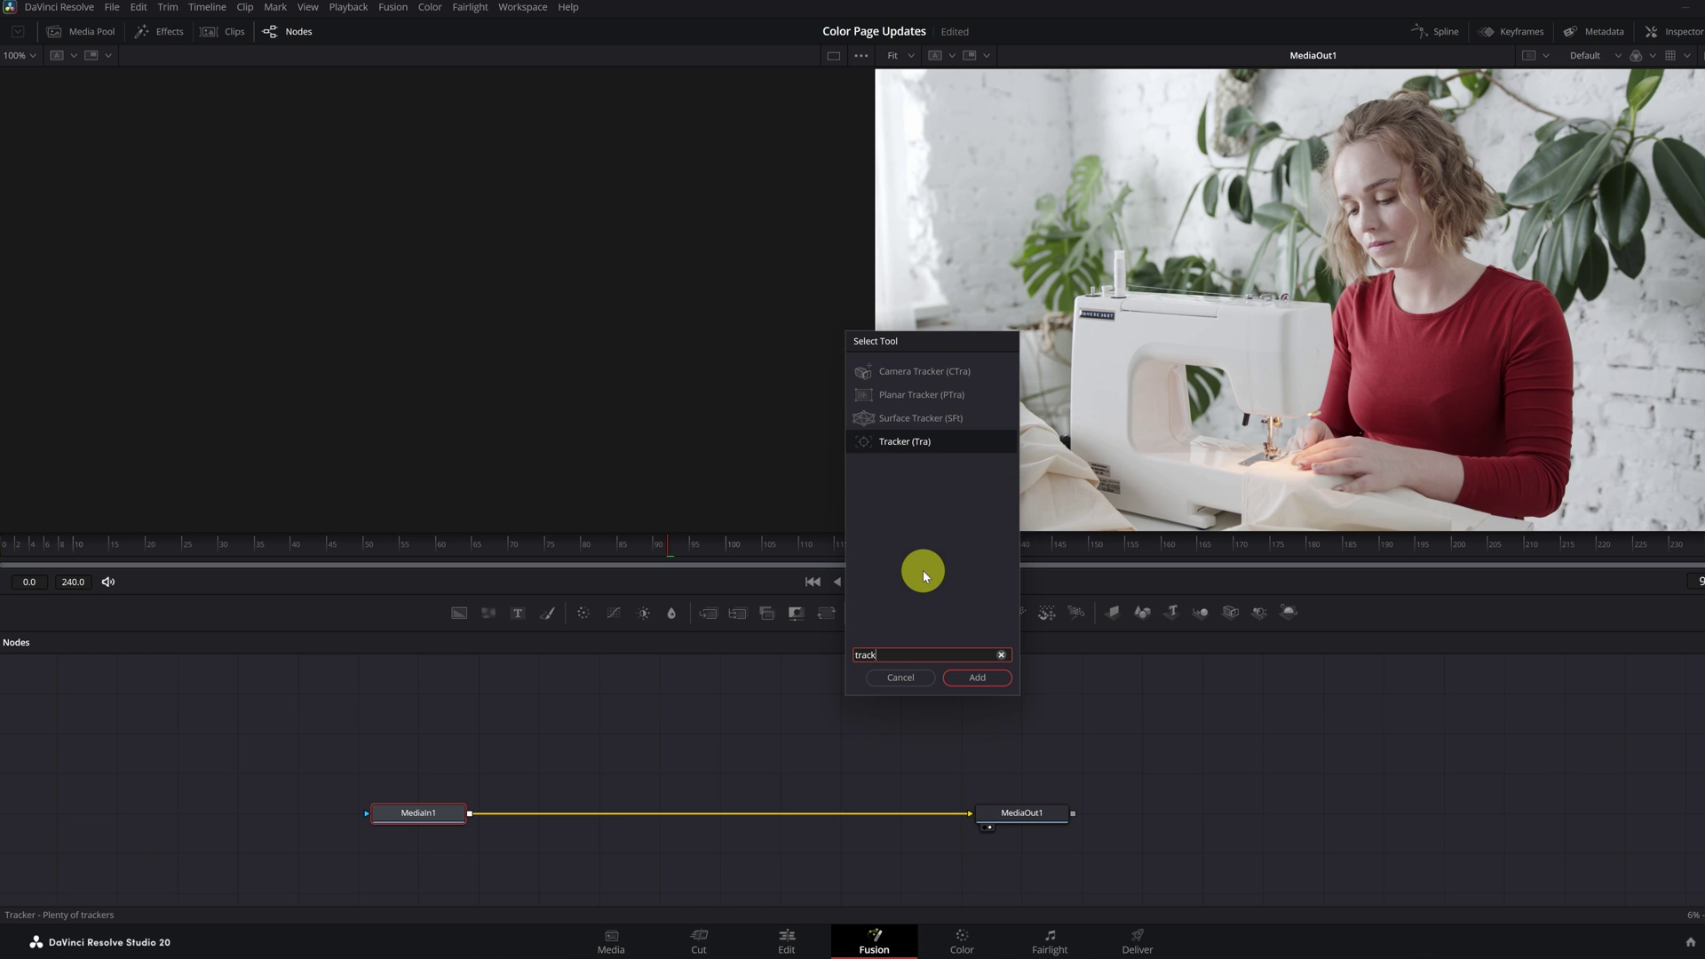
{"action": "key", "text": "Return"}
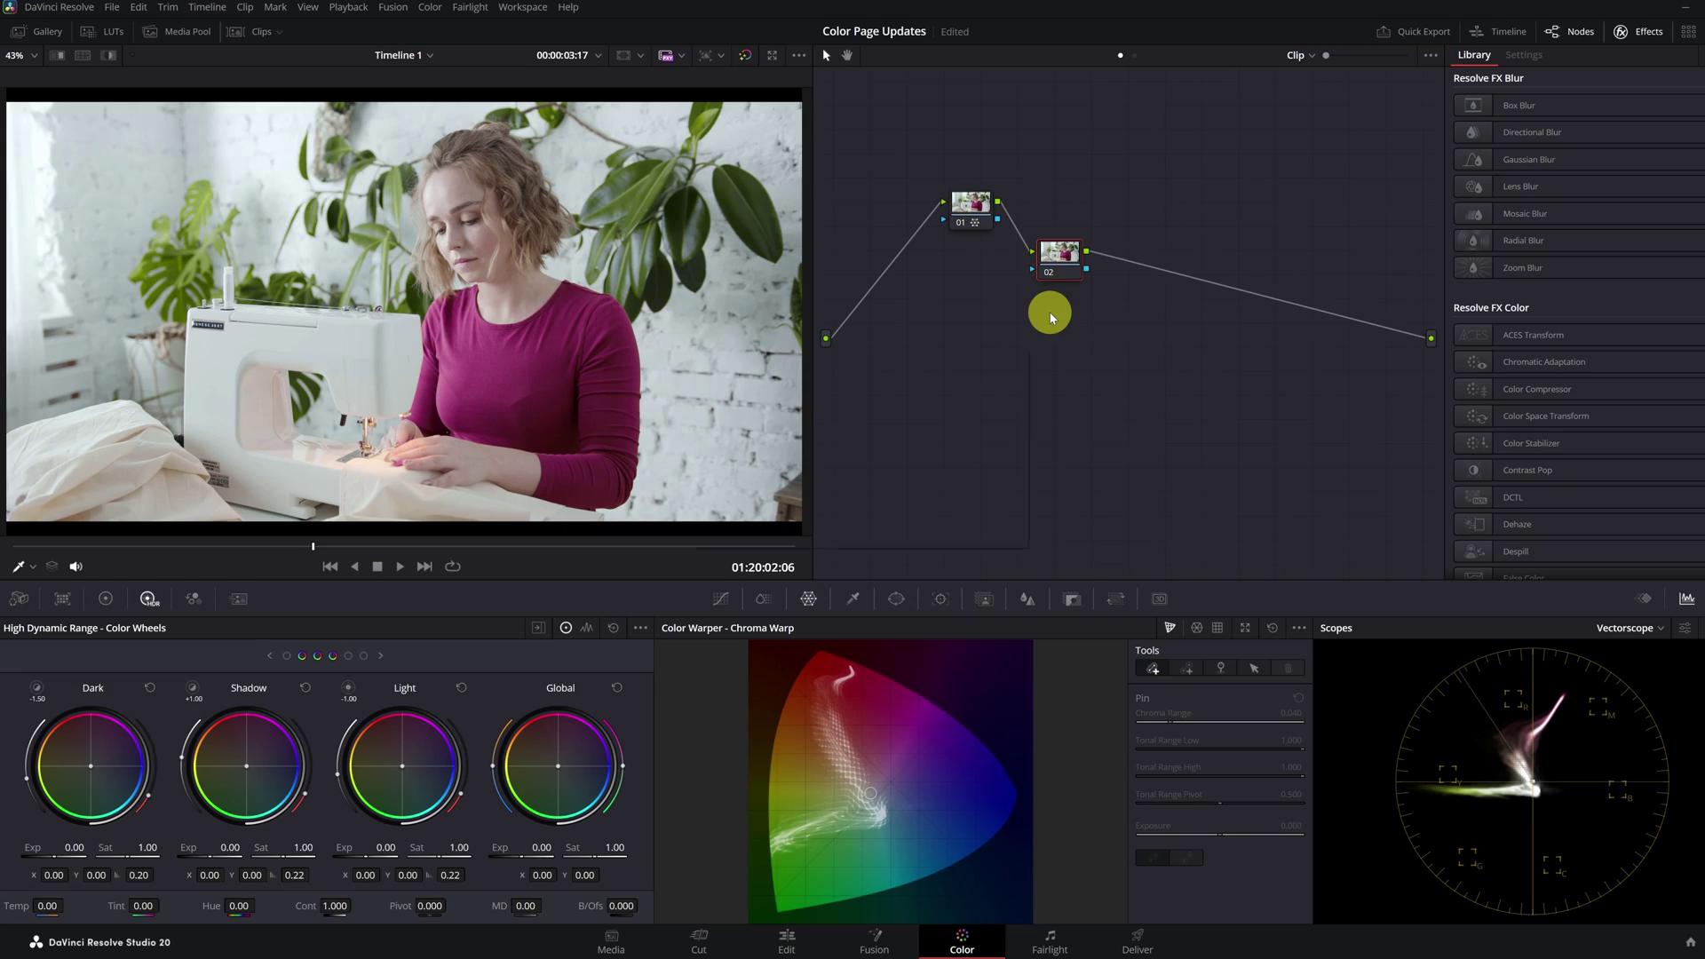
- Apply Film Grain to node 02, then search 'sea' in the Keyboard Customization commands
{"action": "key", "text": "shift+space"}
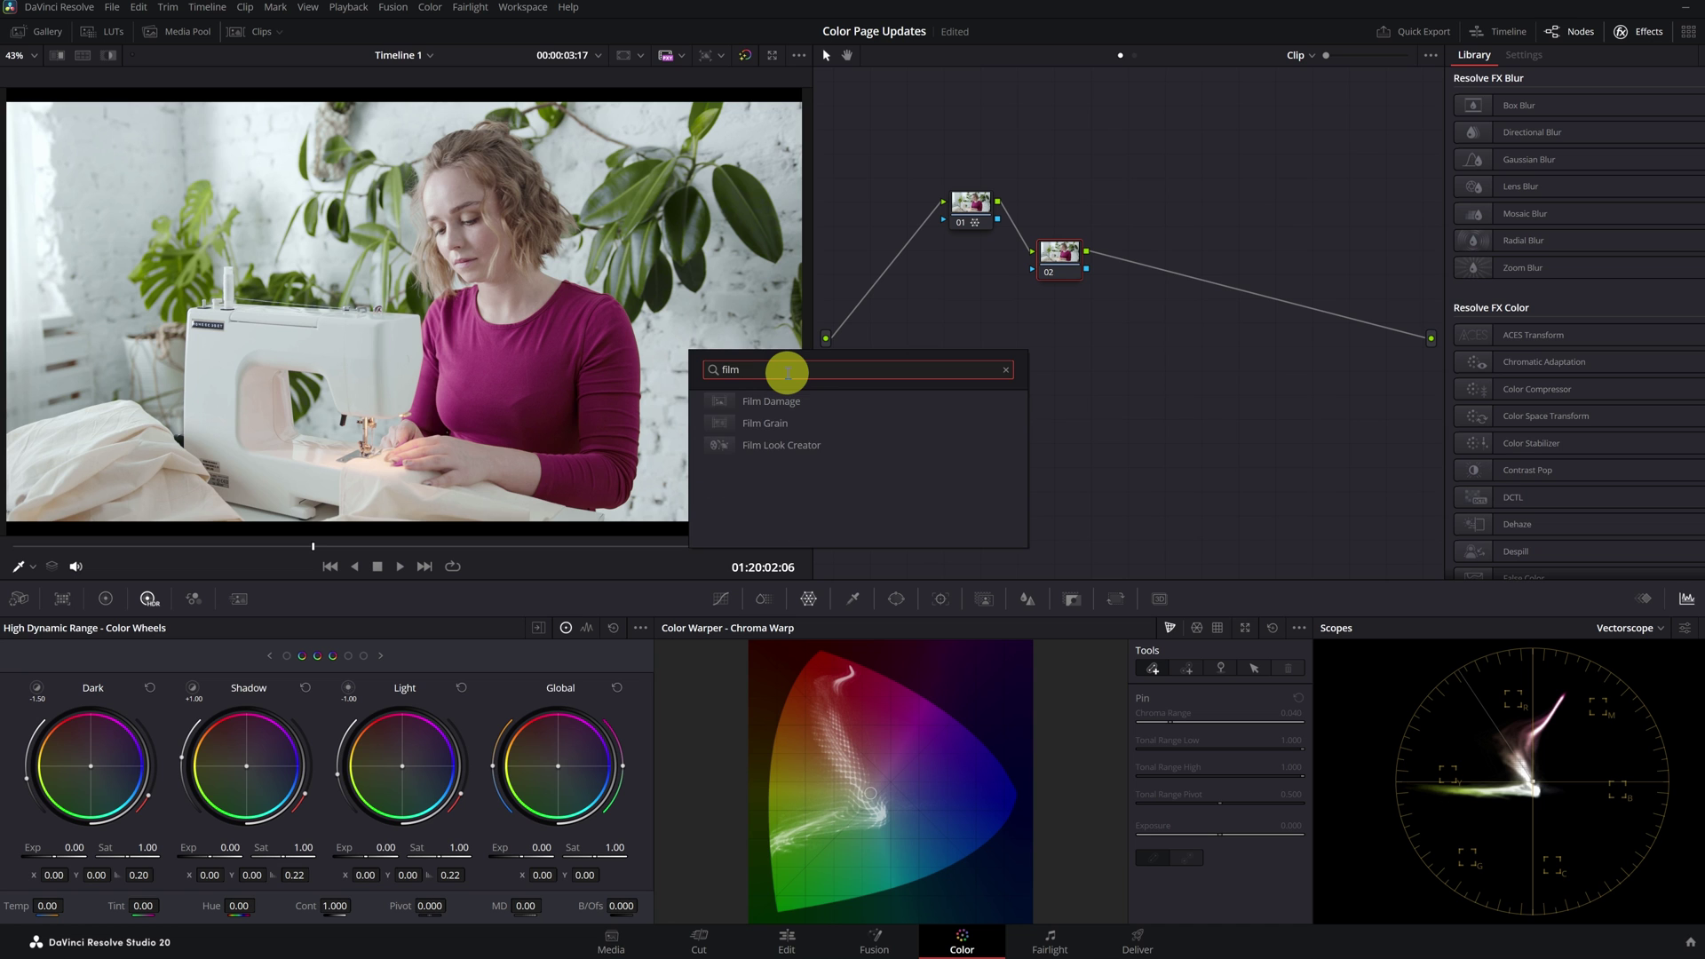
{"action": "left_click", "coordinate": [769, 423]}
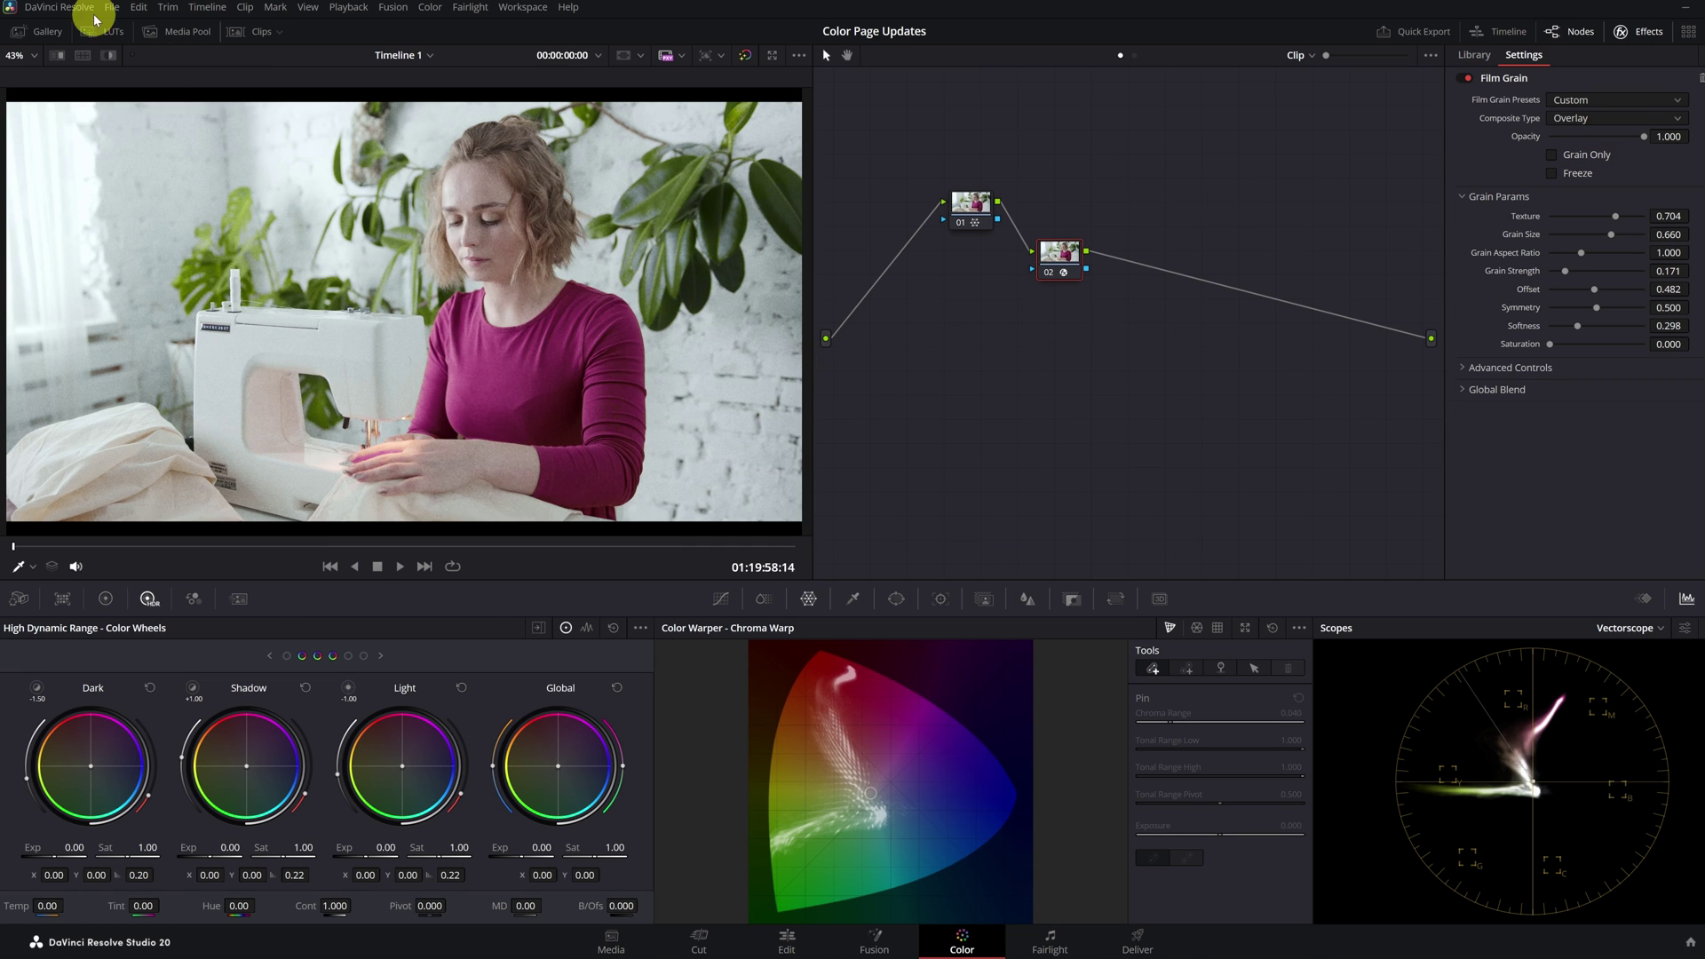
{"action": "left_click", "coordinate": [58, 7]}
{"action": "left_click", "coordinate": [97, 40]}
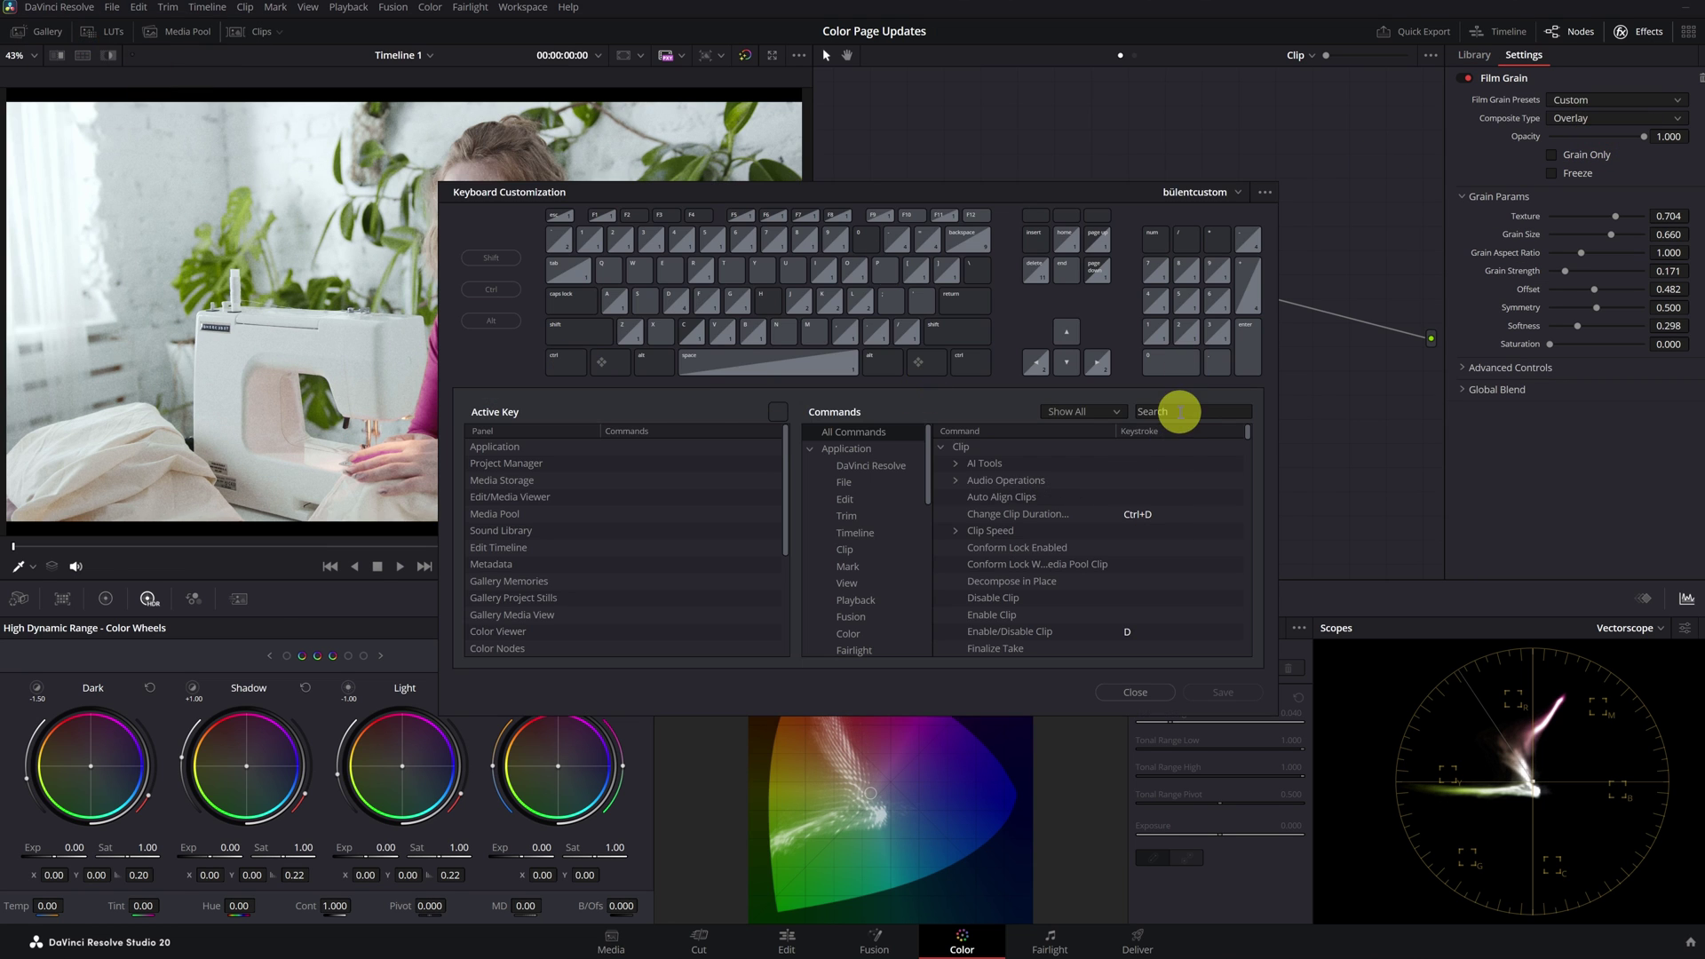
{"action": "type", "text": "sea"}
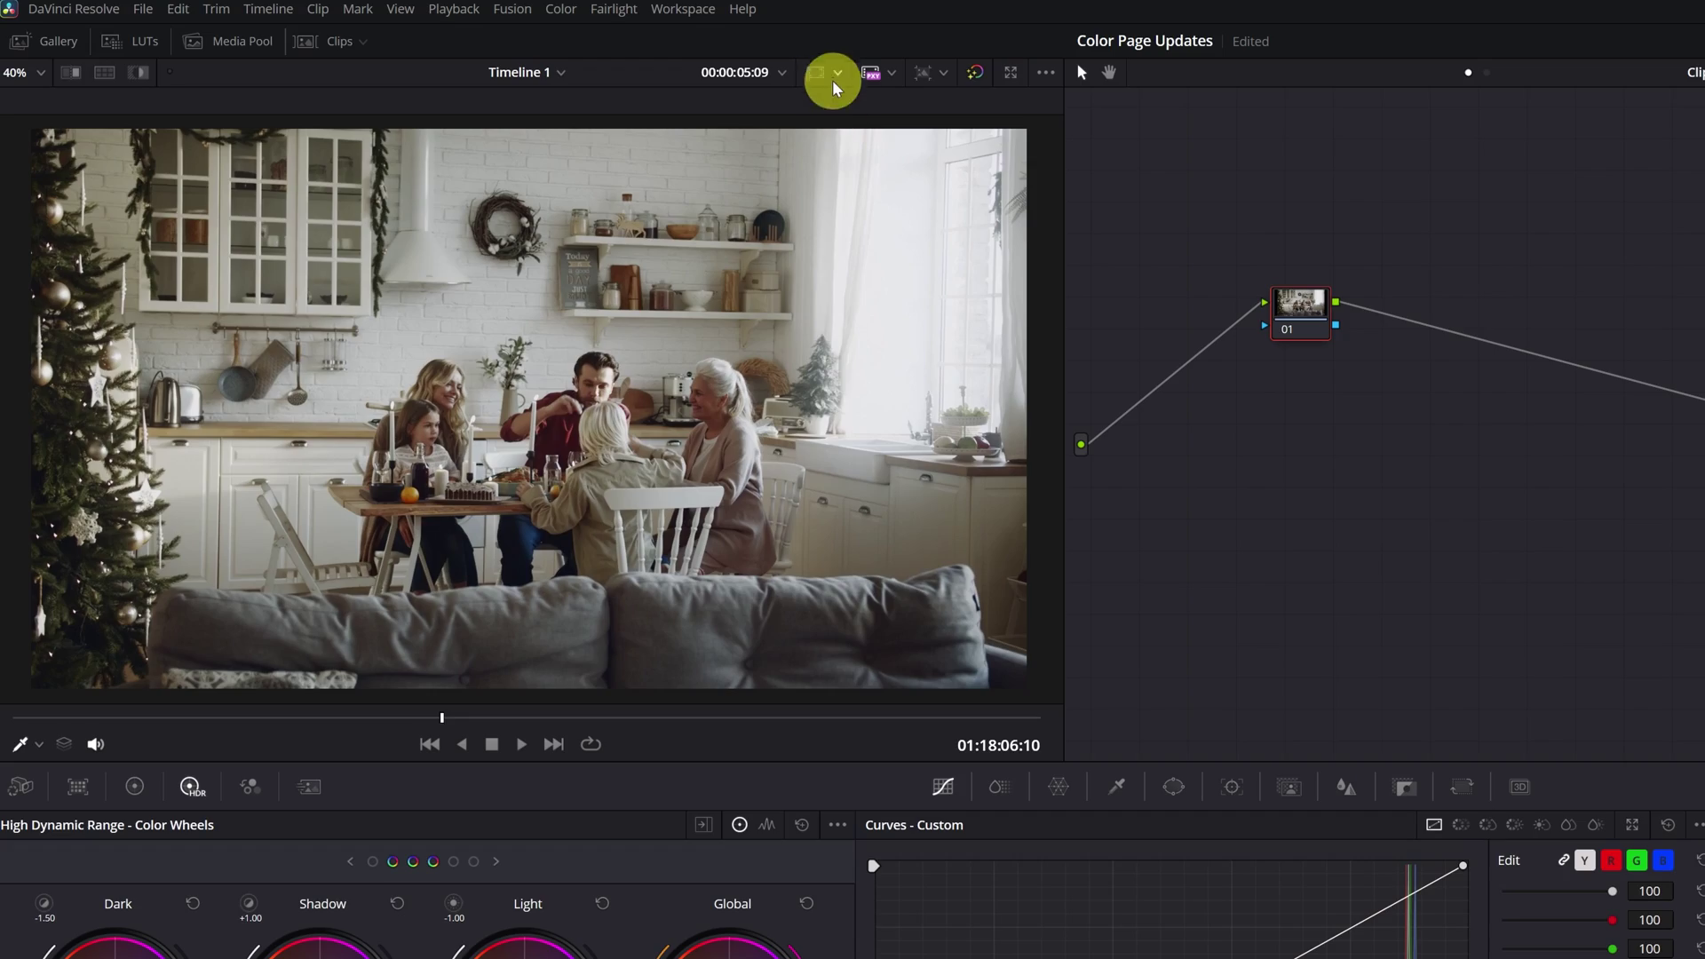
- Preview the 1:1, 4:5 and 9:16 social media guides in the viewer
{"action": "left_click", "coordinate": [839, 76]}
{"action": "left_click", "coordinate": [833, 136]}
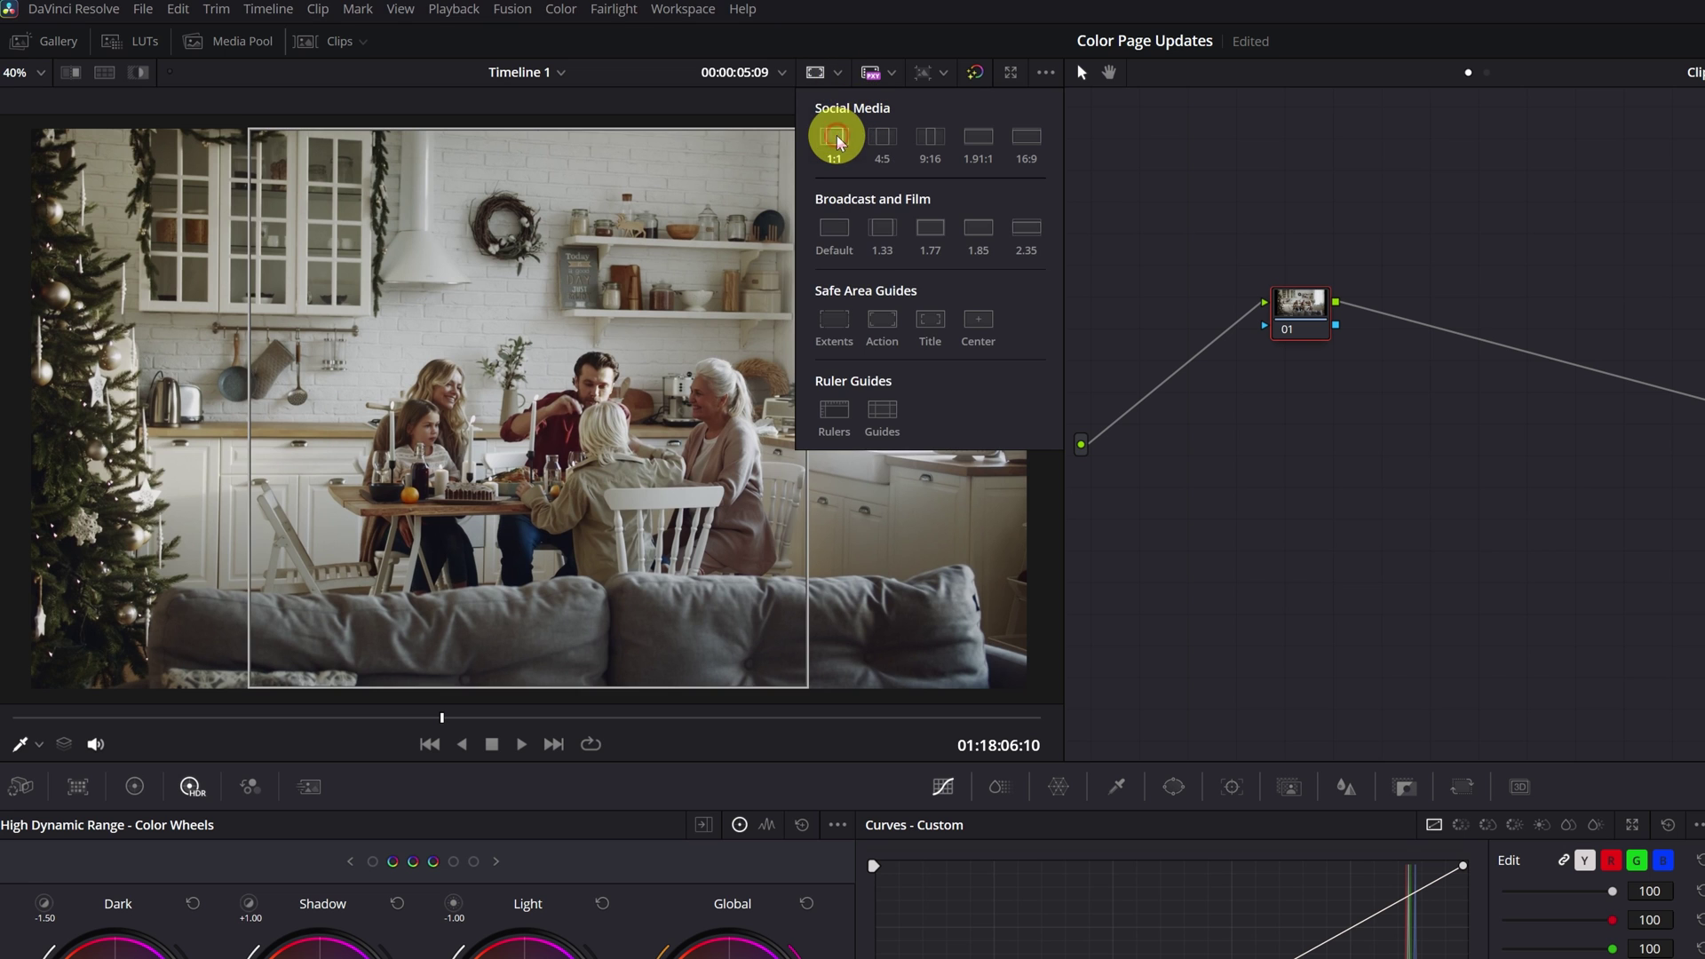
{"action": "left_click", "coordinate": [880, 137]}
{"action": "left_click", "coordinate": [926, 137]}
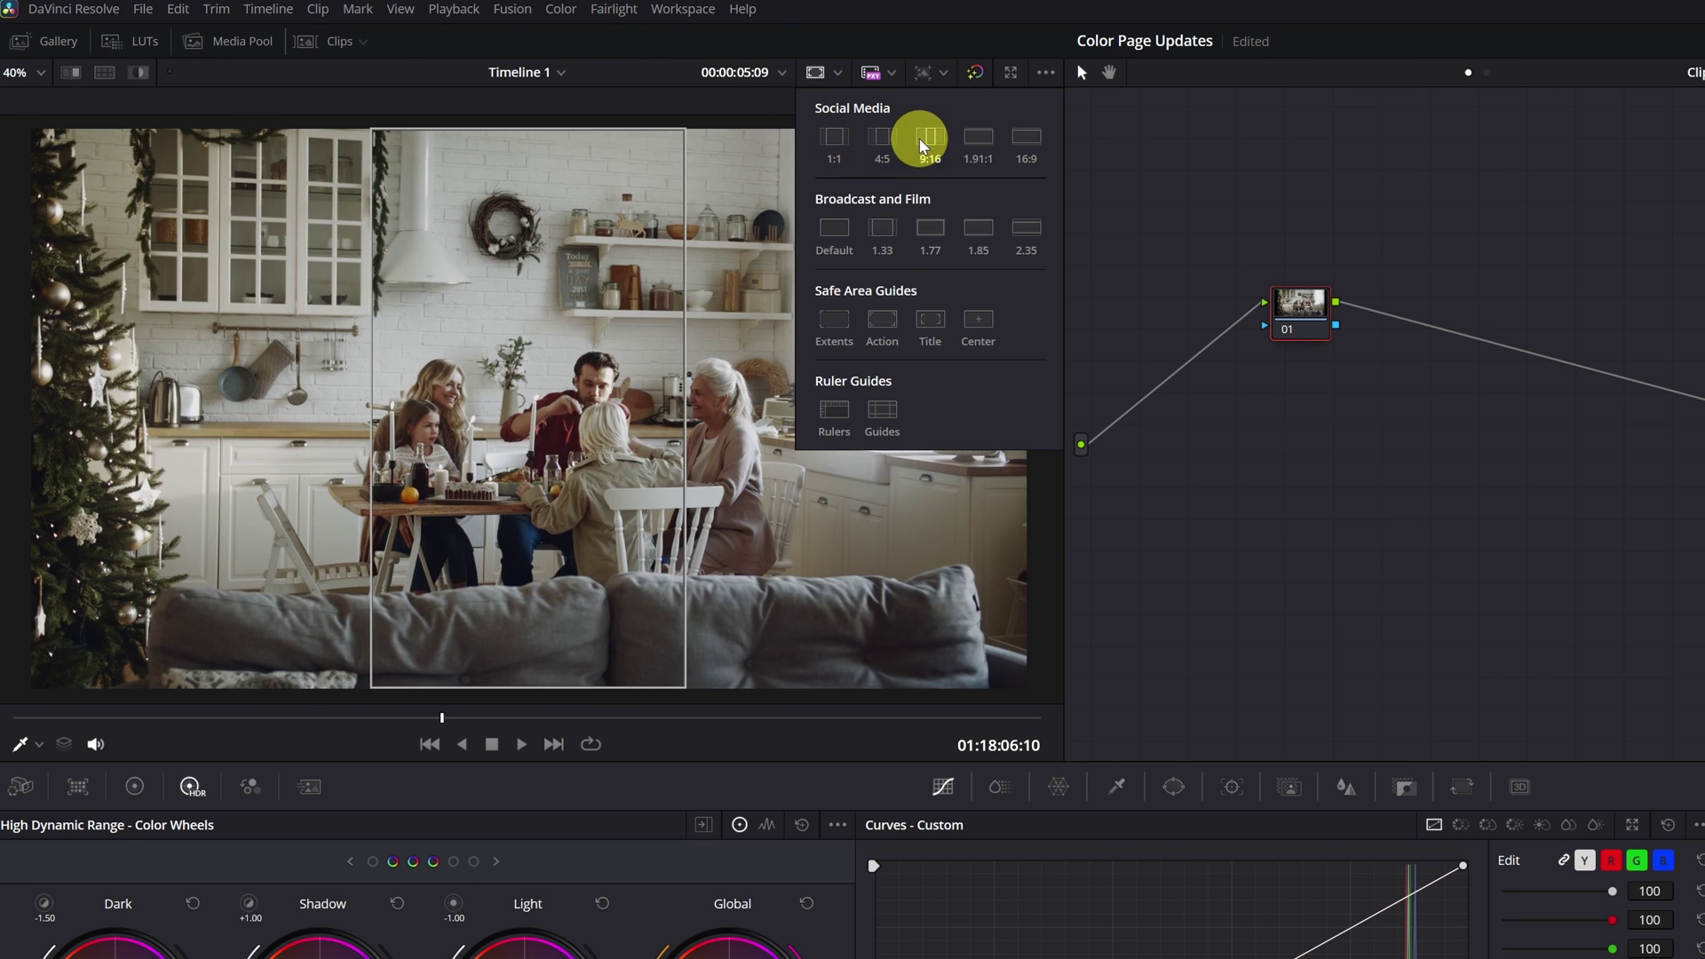
- Switch the timeline resolution to a vertical 9:16 layout
{"action": "left_click", "coordinate": [941, 73]}
{"action": "left_click", "coordinate": [1007, 146]}
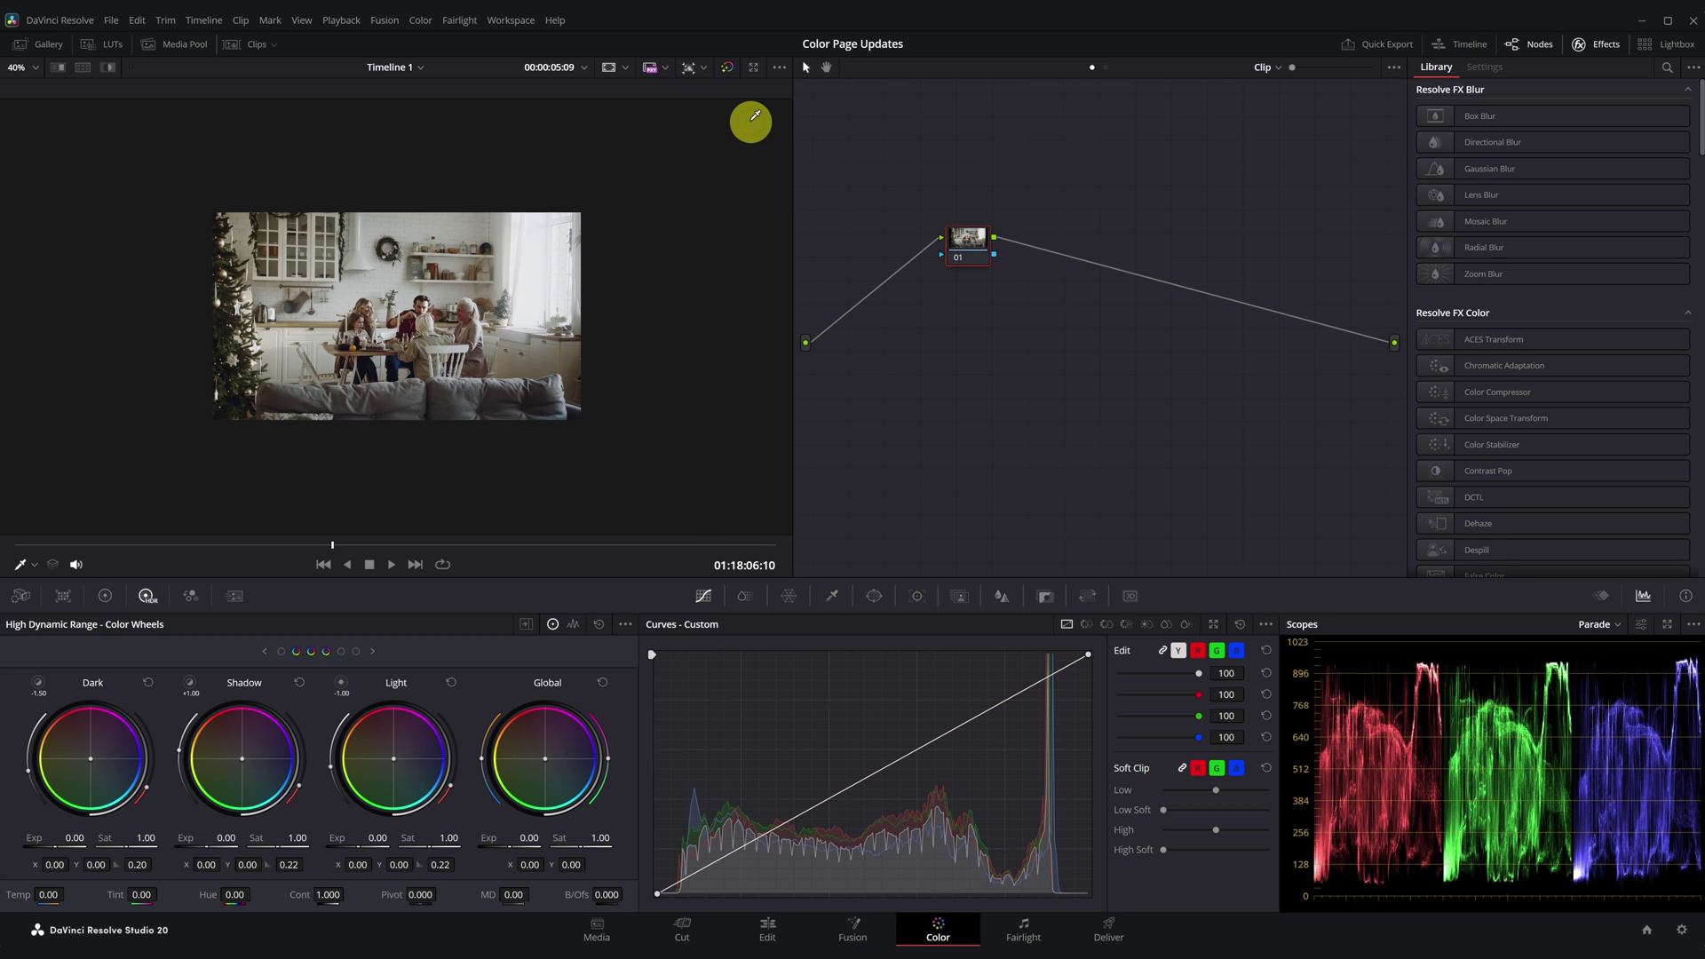
{"action": "left_click", "coordinate": [706, 71]}
{"action": "left_click", "coordinate": [744, 142]}
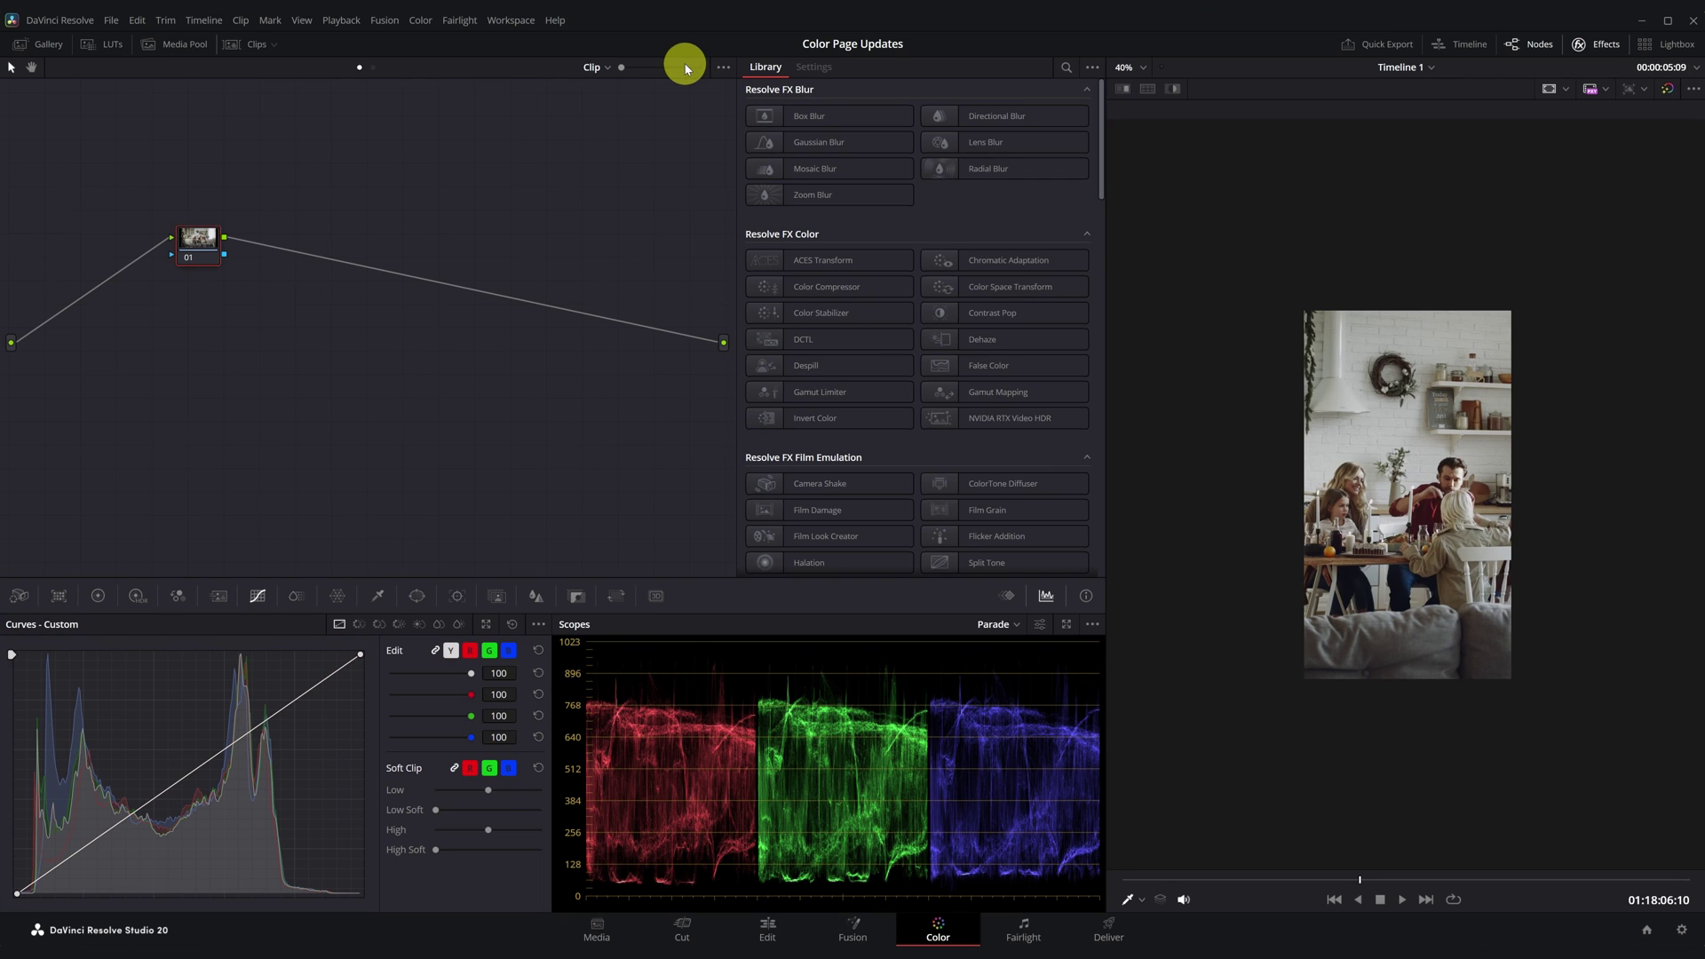
{"action": "left_click", "coordinate": [1639, 116]}
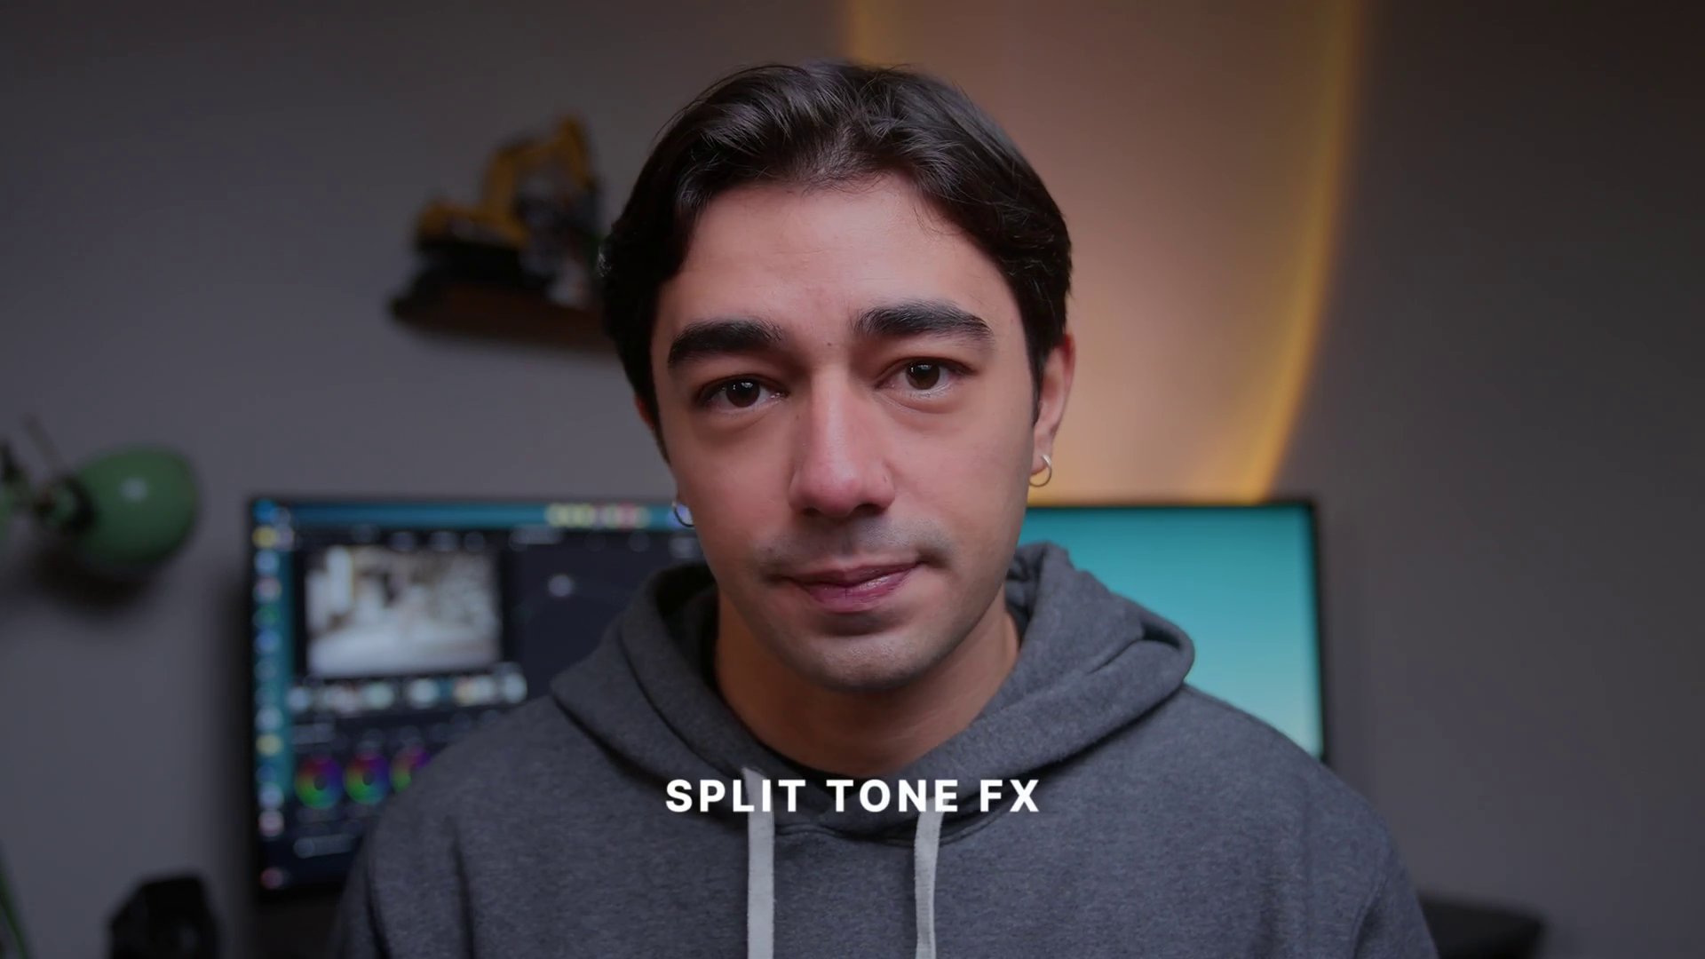
- Expand the Color Settings section of Film Look Creator
{"action": "left_click", "coordinate": [1256, 305]}
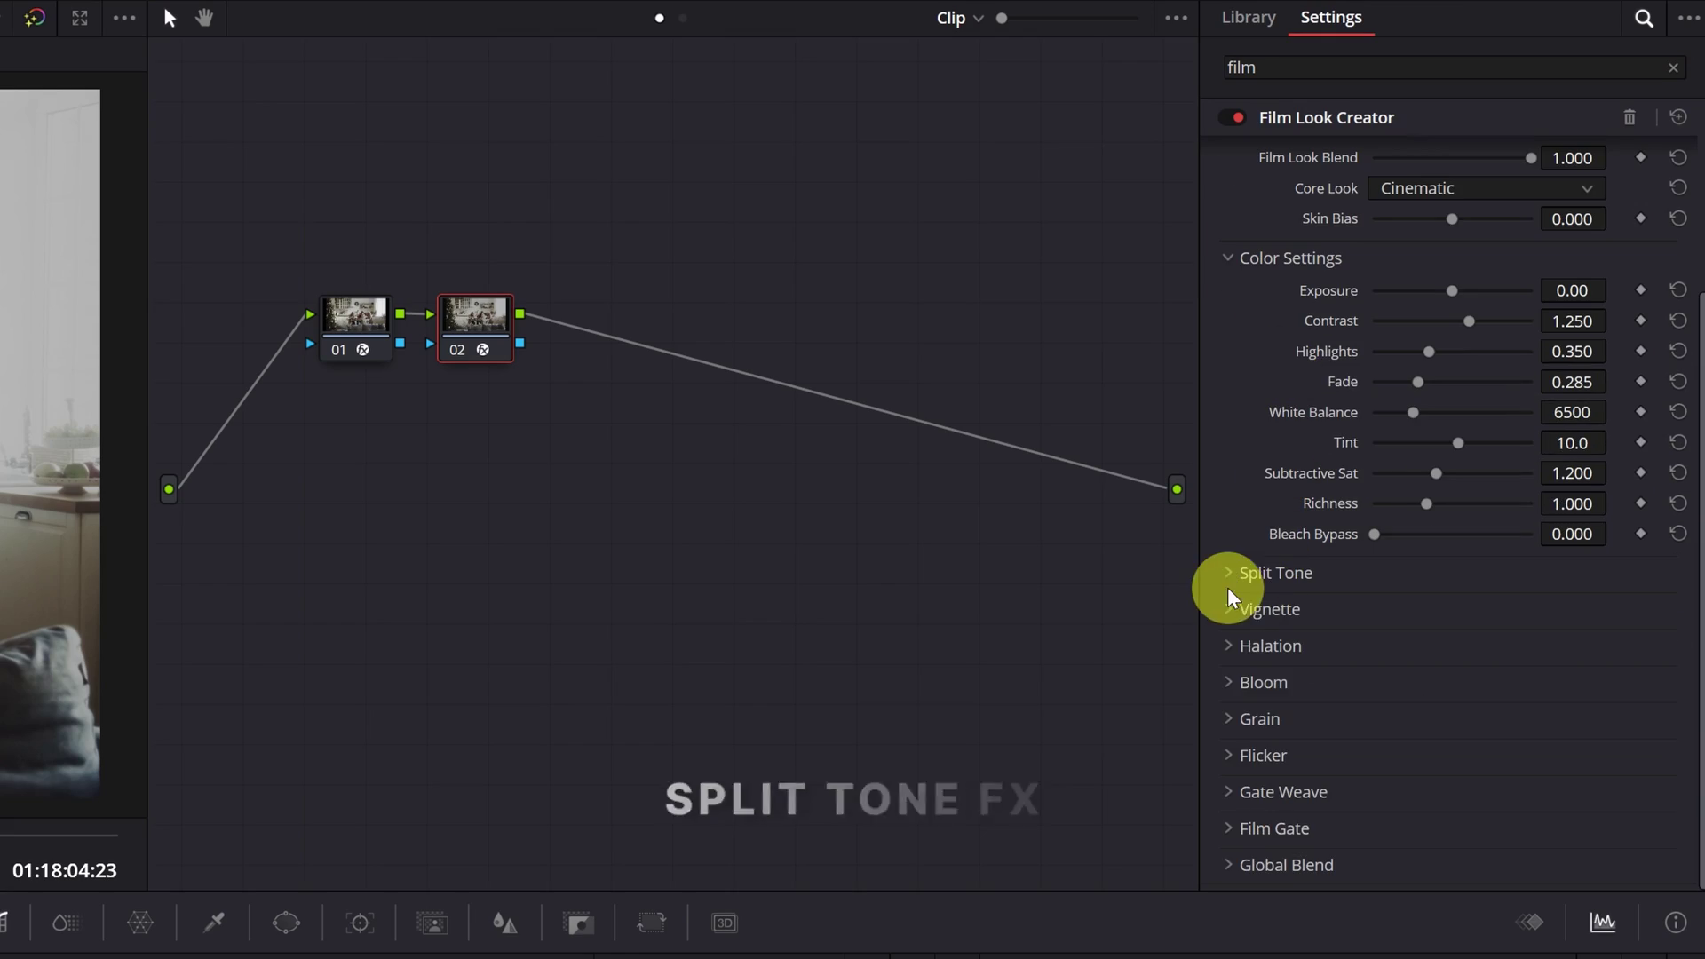
- Enable Split Tone in Film Look Creator, then apply Split Tone FX in Strong mode at Strength 0.473
{"action": "left_click", "coordinate": [1227, 575]}
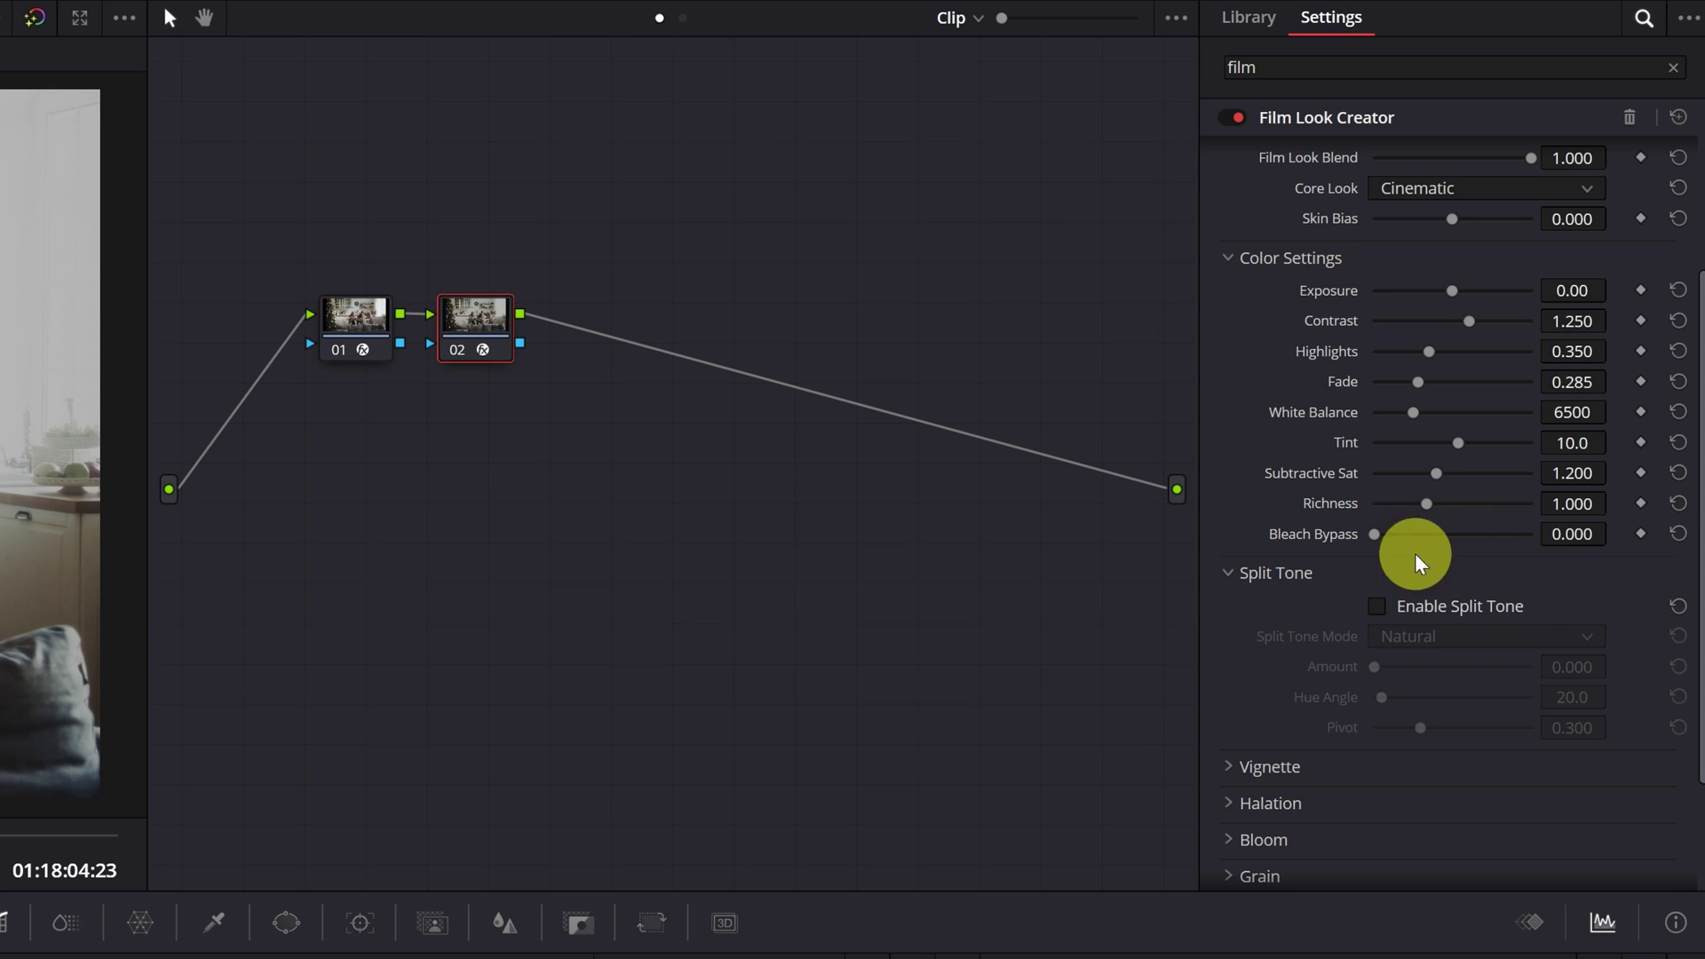
{"action": "left_click", "coordinate": [1377, 607]}
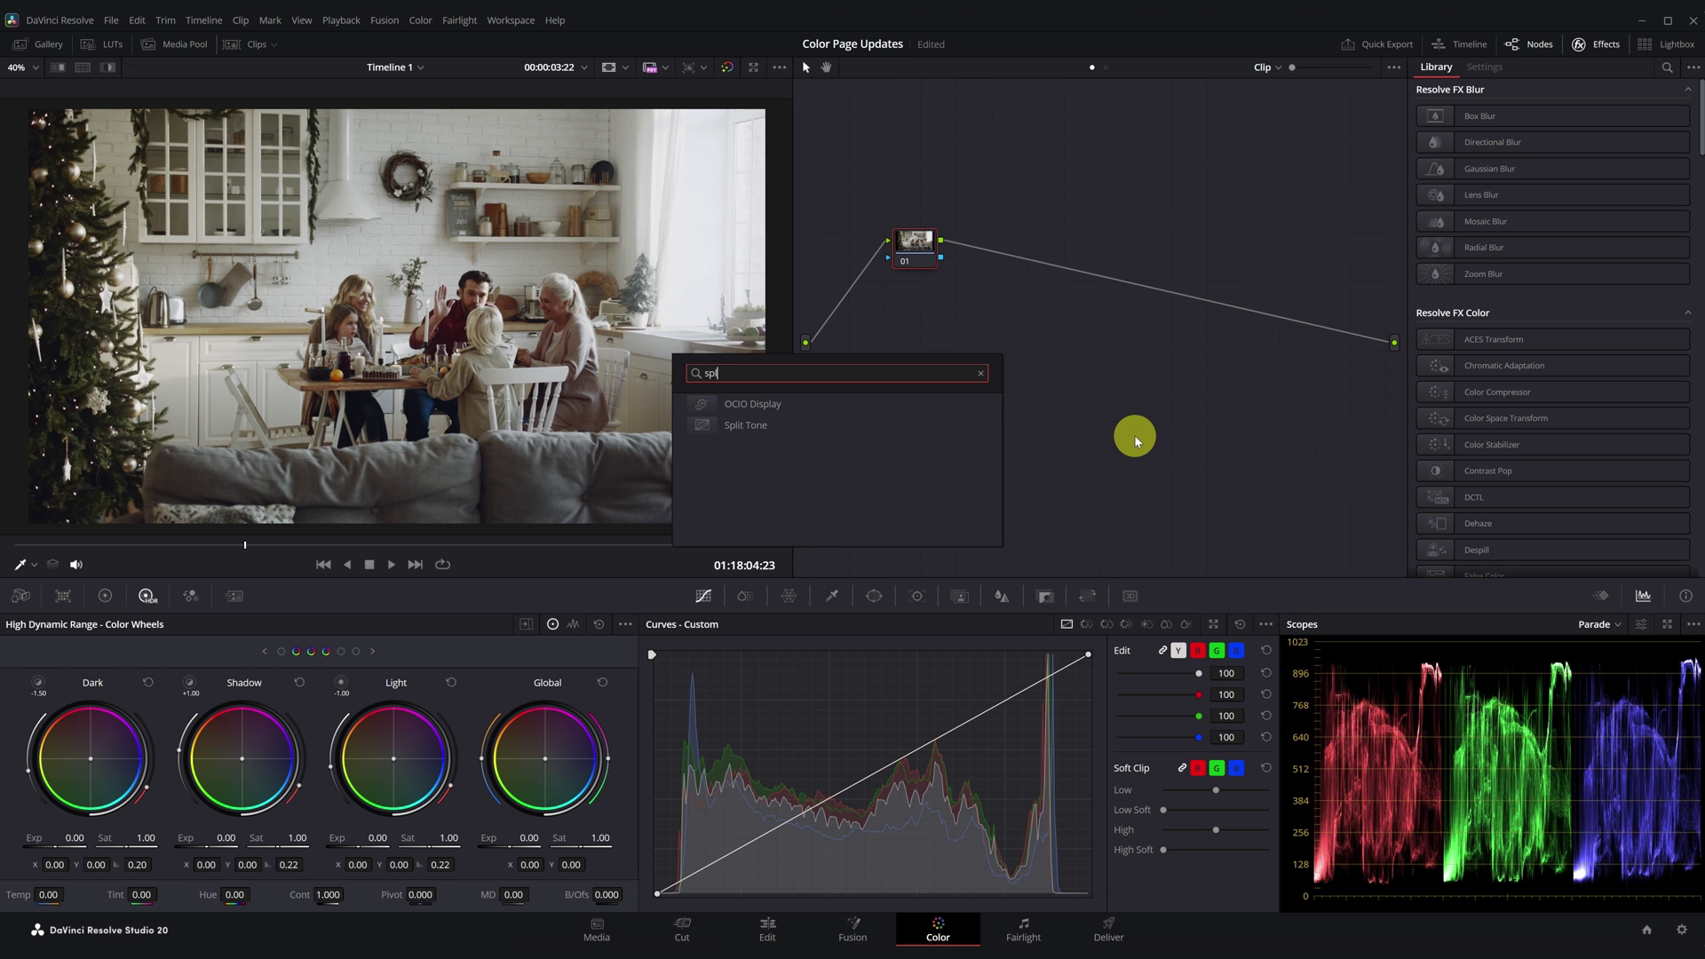
{"action": "left_click", "coordinate": [835, 403]}
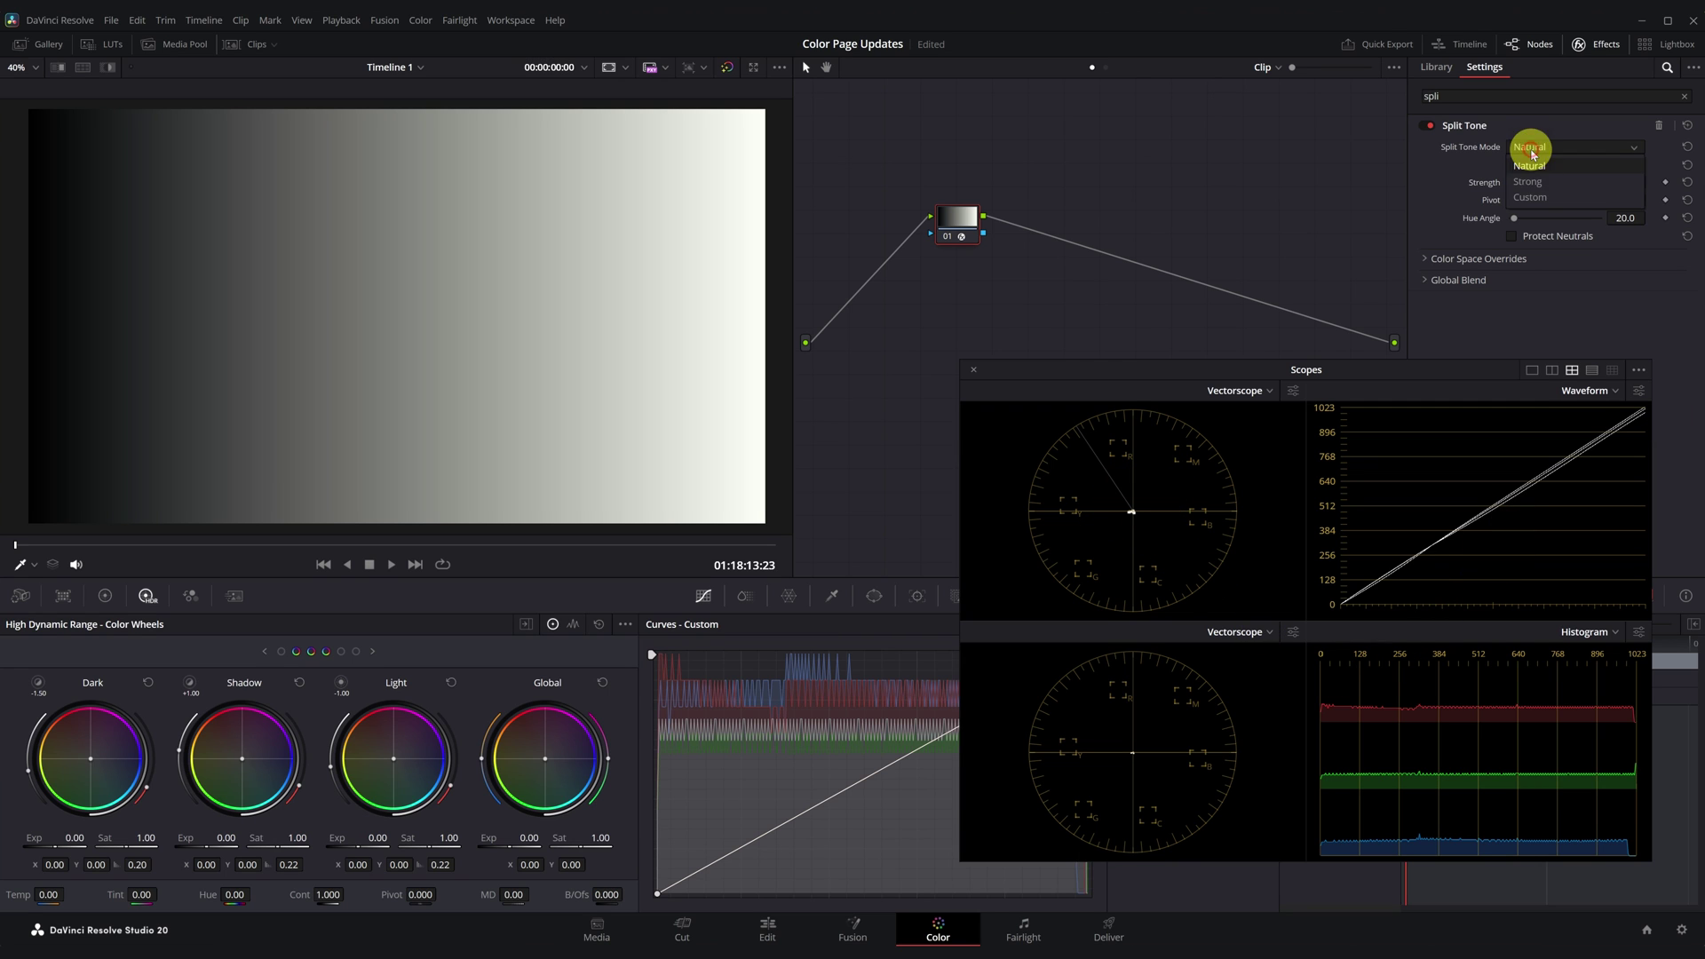
{"action": "left_click", "coordinate": [1538, 182]}
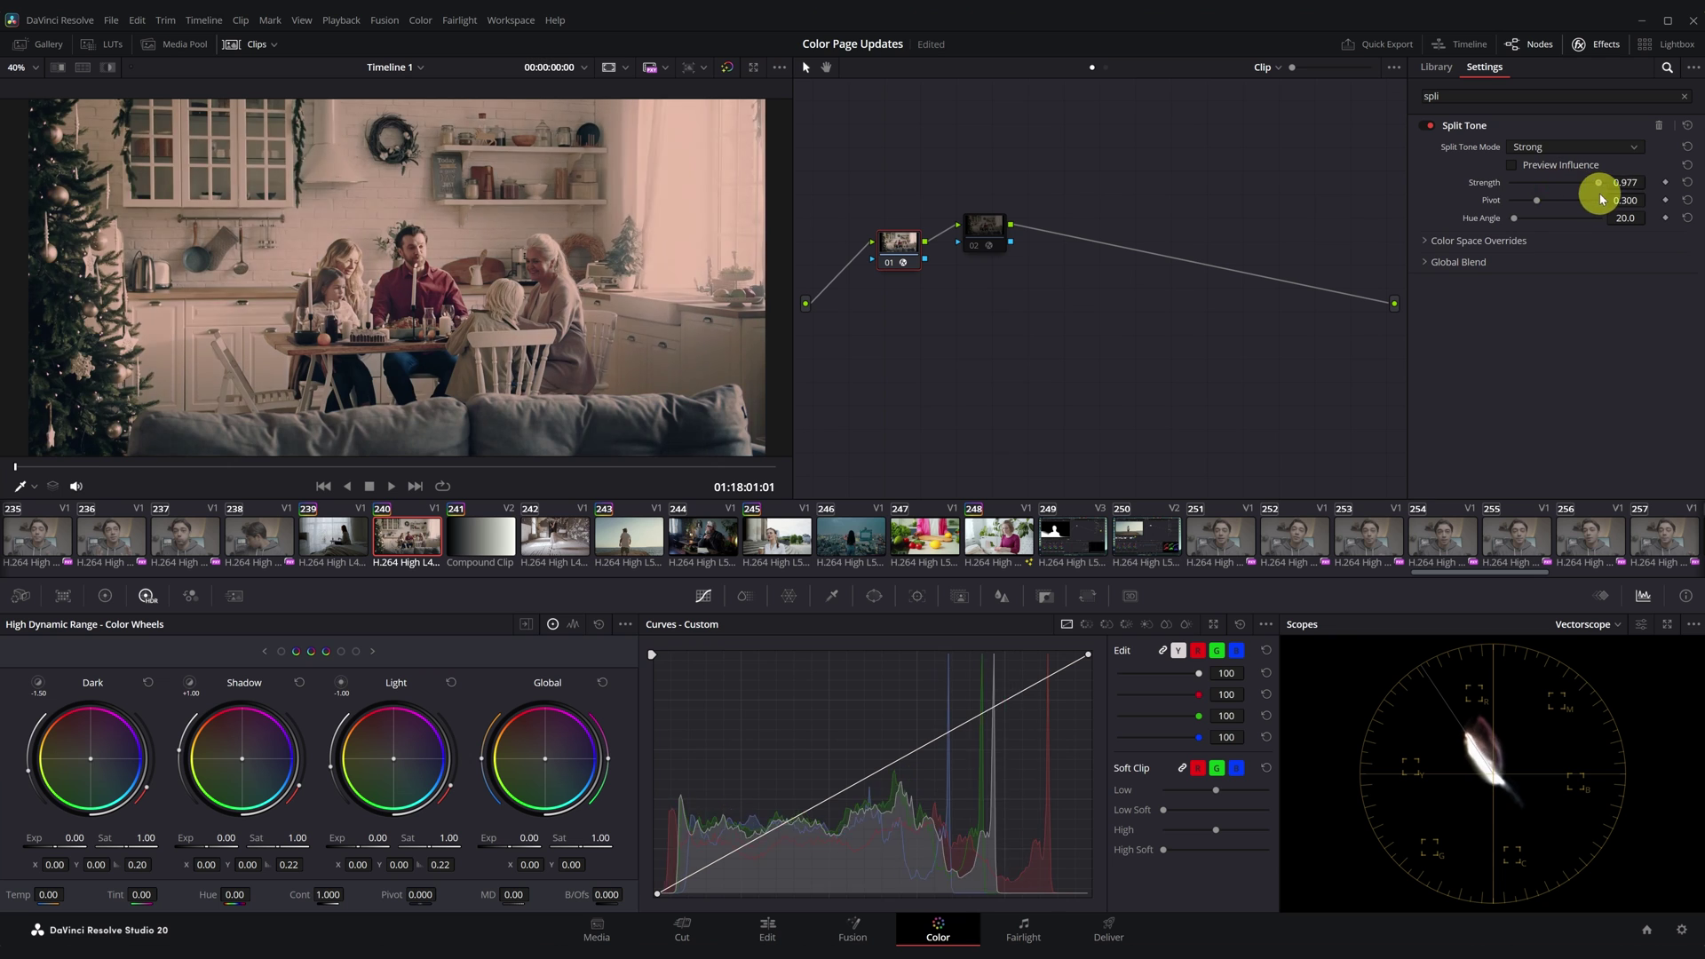
{"action": "left_click_drag", "start_coordinate": [1599, 190], "coordinate": [1554, 210]}
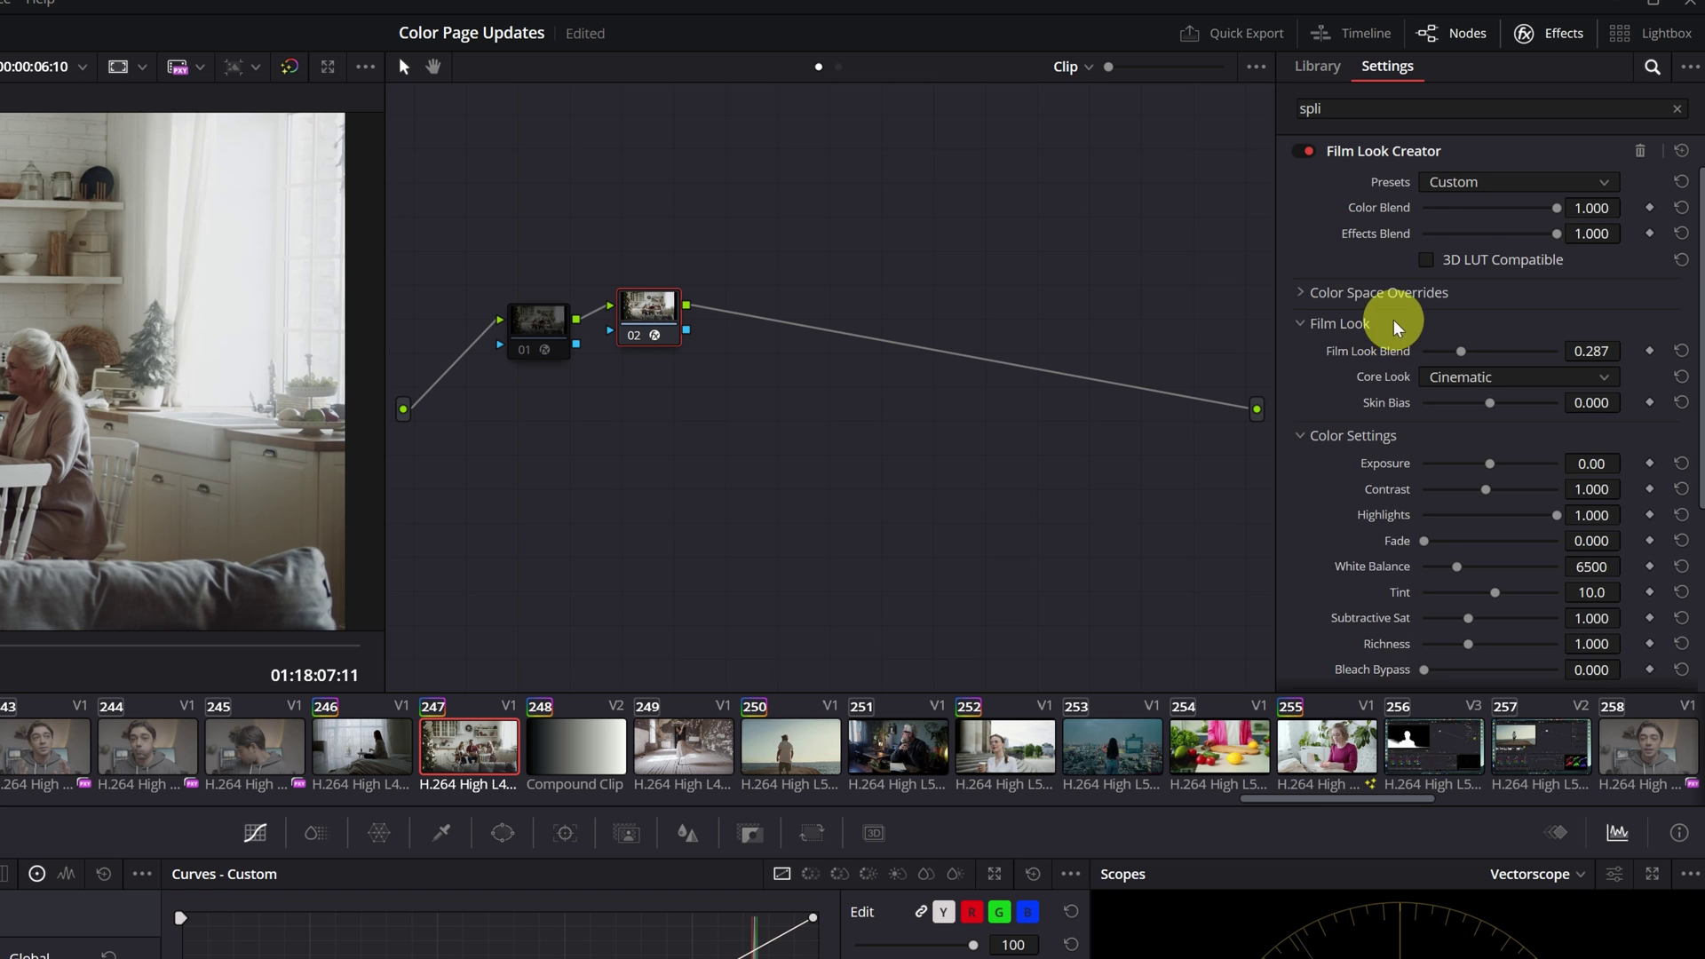
- Expand the Split Tone section and tick Enable Split Tone in Film Look Creator
{"action": "scroll", "coordinate": [1420, 291], "scroll_direction": "down", "scroll_amount": 5}
{"action": "left_click", "coordinate": [1436, 322]}
{"action": "left_click", "coordinate": [1426, 452]}
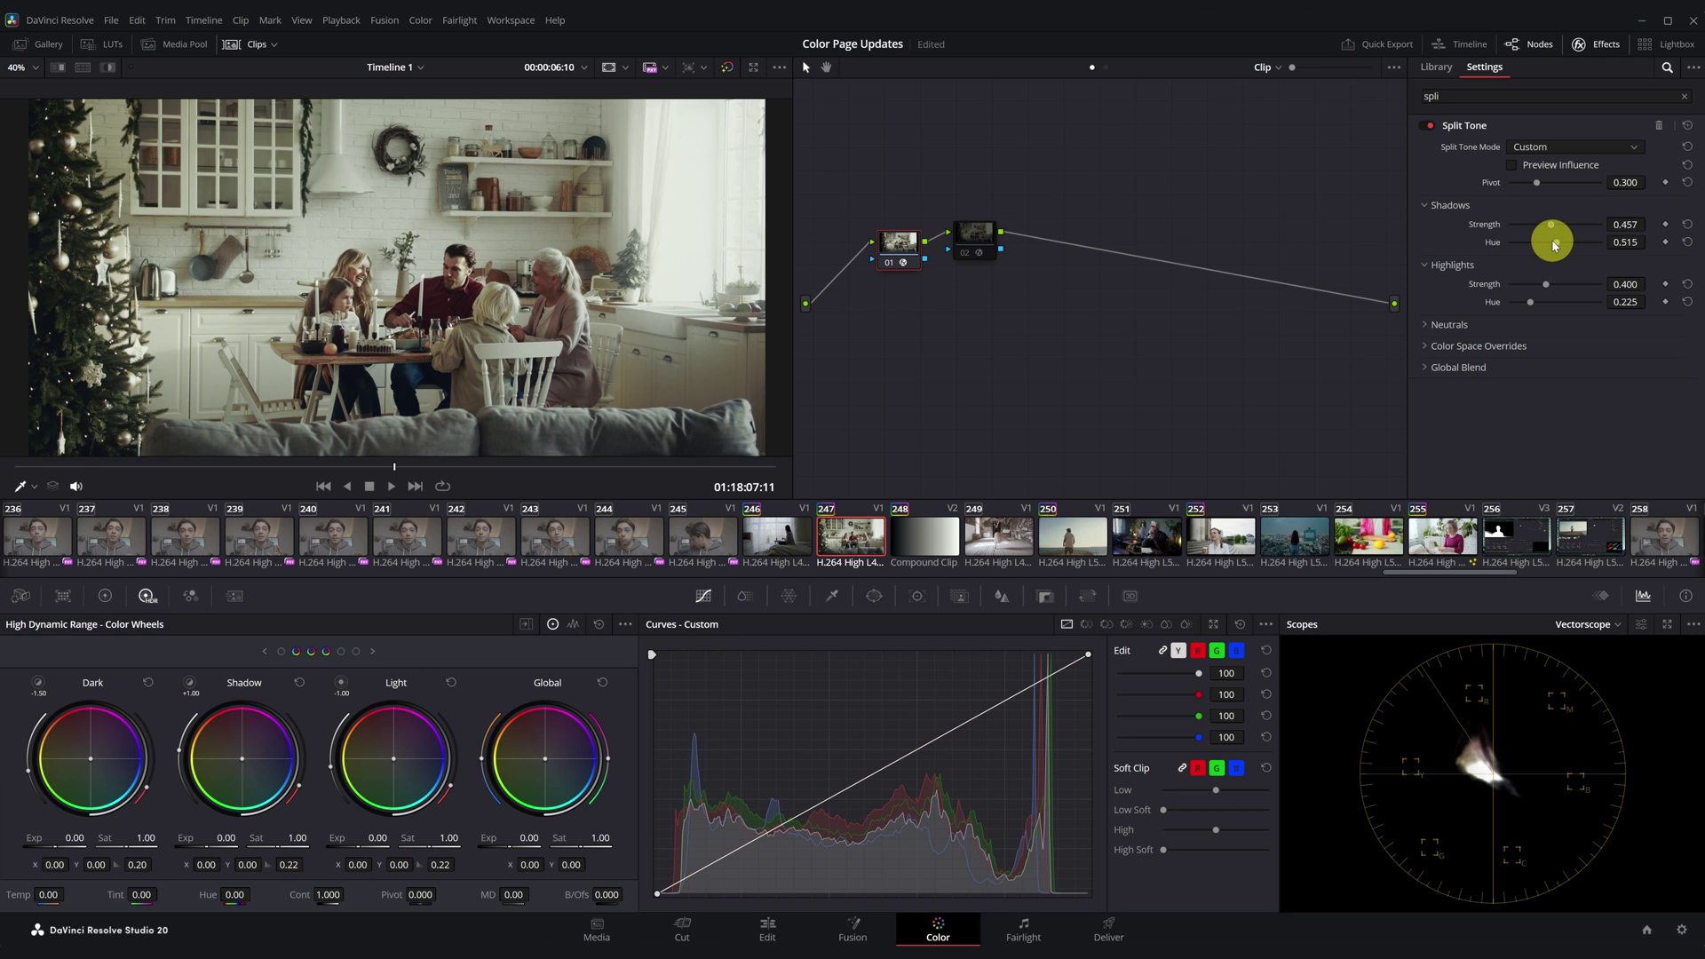
- Set Pivot 0.558 and Shadows Strength 0.550, and protect neutrals at Minimum Saturation 0.233
{"action": "mouse_move", "coordinate": [1561, 191]}
{"action": "left_mouse_down"}
{"action": "mouse_move", "coordinate": [1497, 200]}
{"action": "mouse_move", "coordinate": [1614, 204]}
{"action": "mouse_move", "coordinate": [1524, 216]}
{"action": "mouse_move", "coordinate": [1565, 211]}
{"action": "left_mouse_up"}
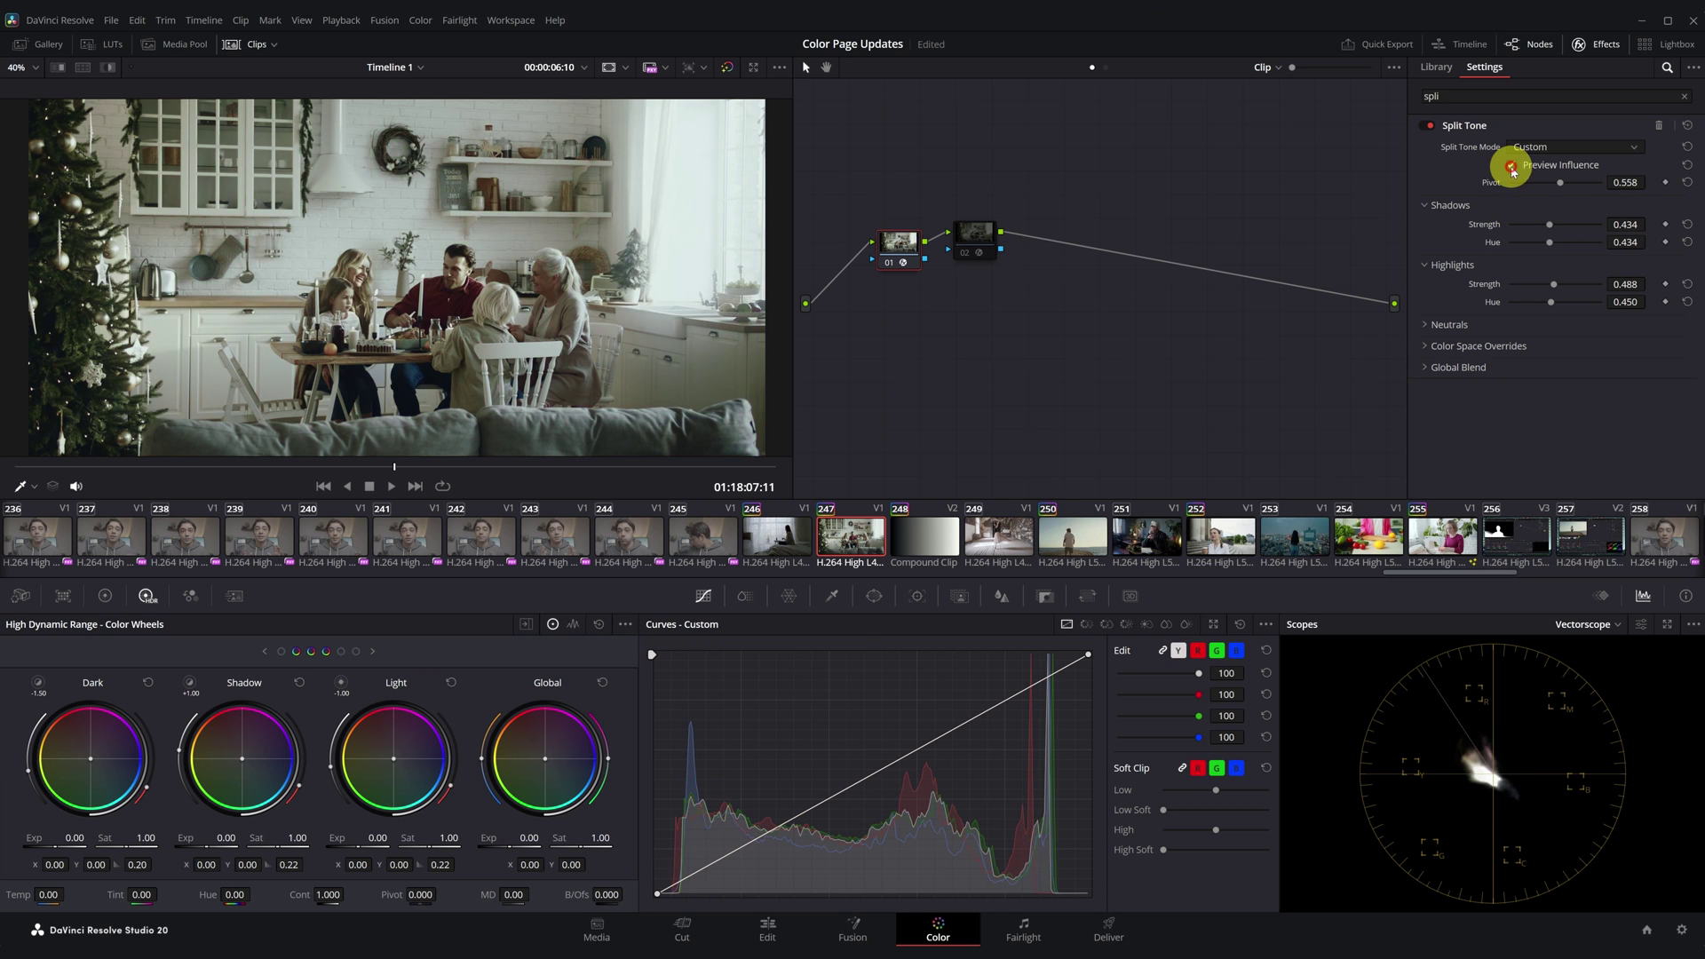
{"action": "left_click", "coordinate": [1511, 164]}
{"action": "mouse_move", "coordinate": [1552, 228]}
{"action": "left_mouse_down"}
{"action": "mouse_move", "coordinate": [1652, 257]}
{"action": "mouse_move", "coordinate": [1507, 258]}
{"action": "mouse_move", "coordinate": [1553, 240]}
{"action": "mouse_move", "coordinate": [1575, 260]}
{"action": "mouse_move", "coordinate": [1546, 258]}
{"action": "left_mouse_up"}
{"action": "left_click", "coordinate": [1544, 167]}
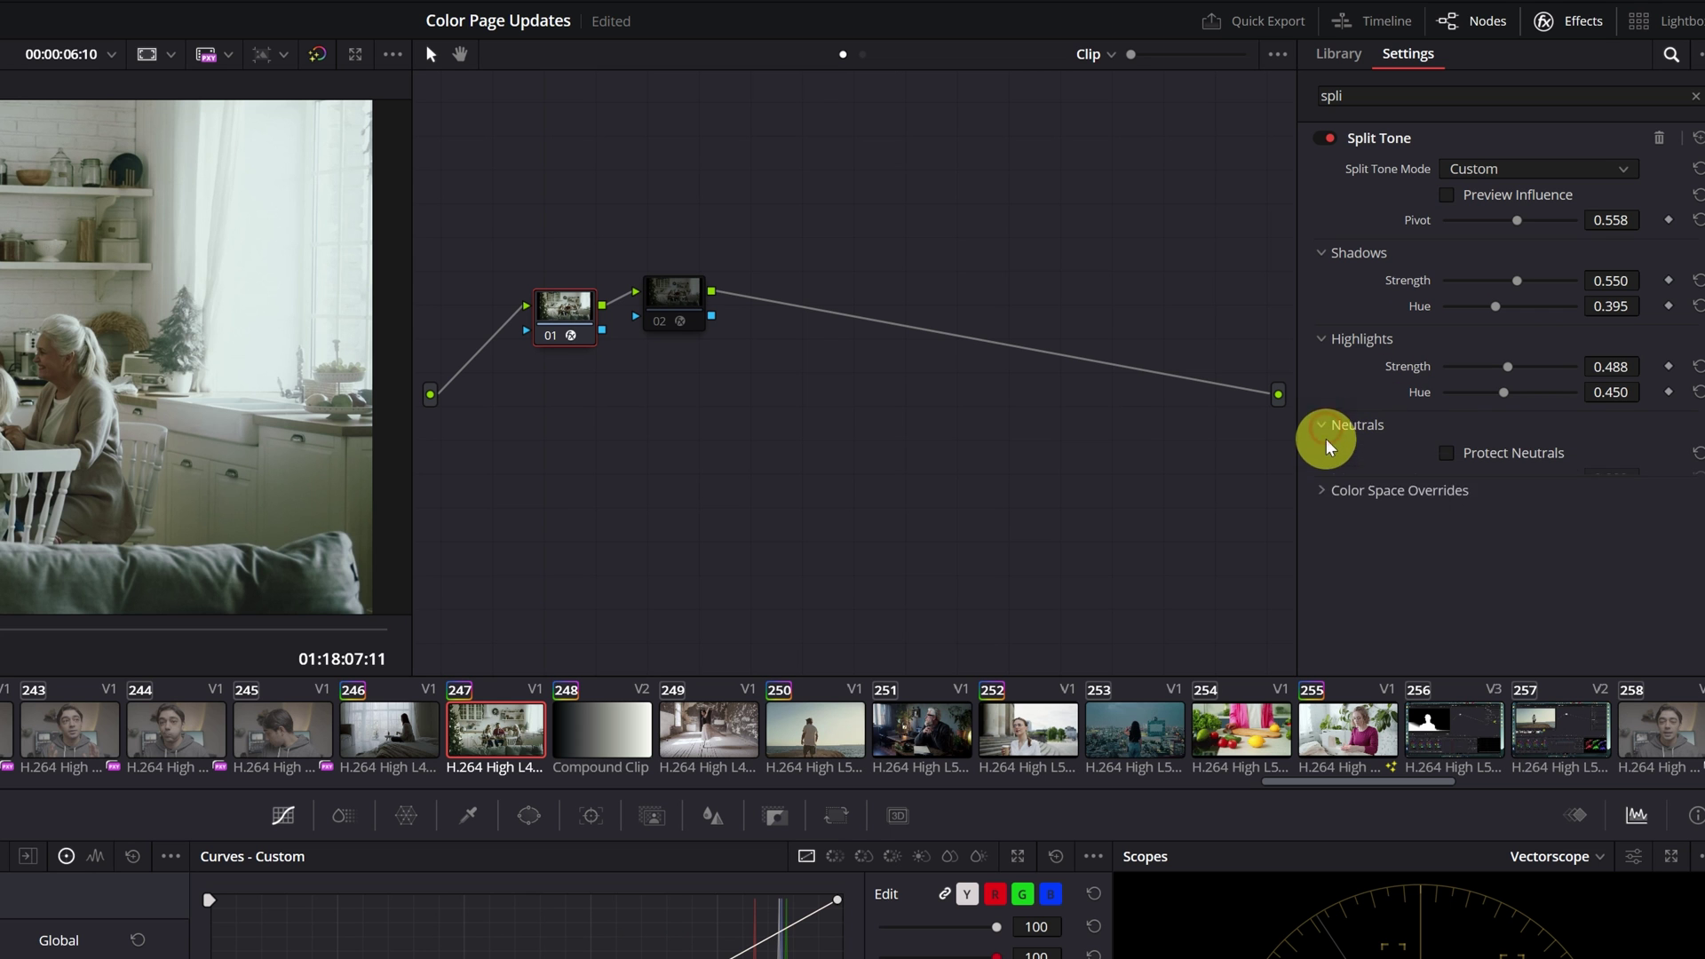
{"action": "left_click", "coordinate": [1446, 454]}
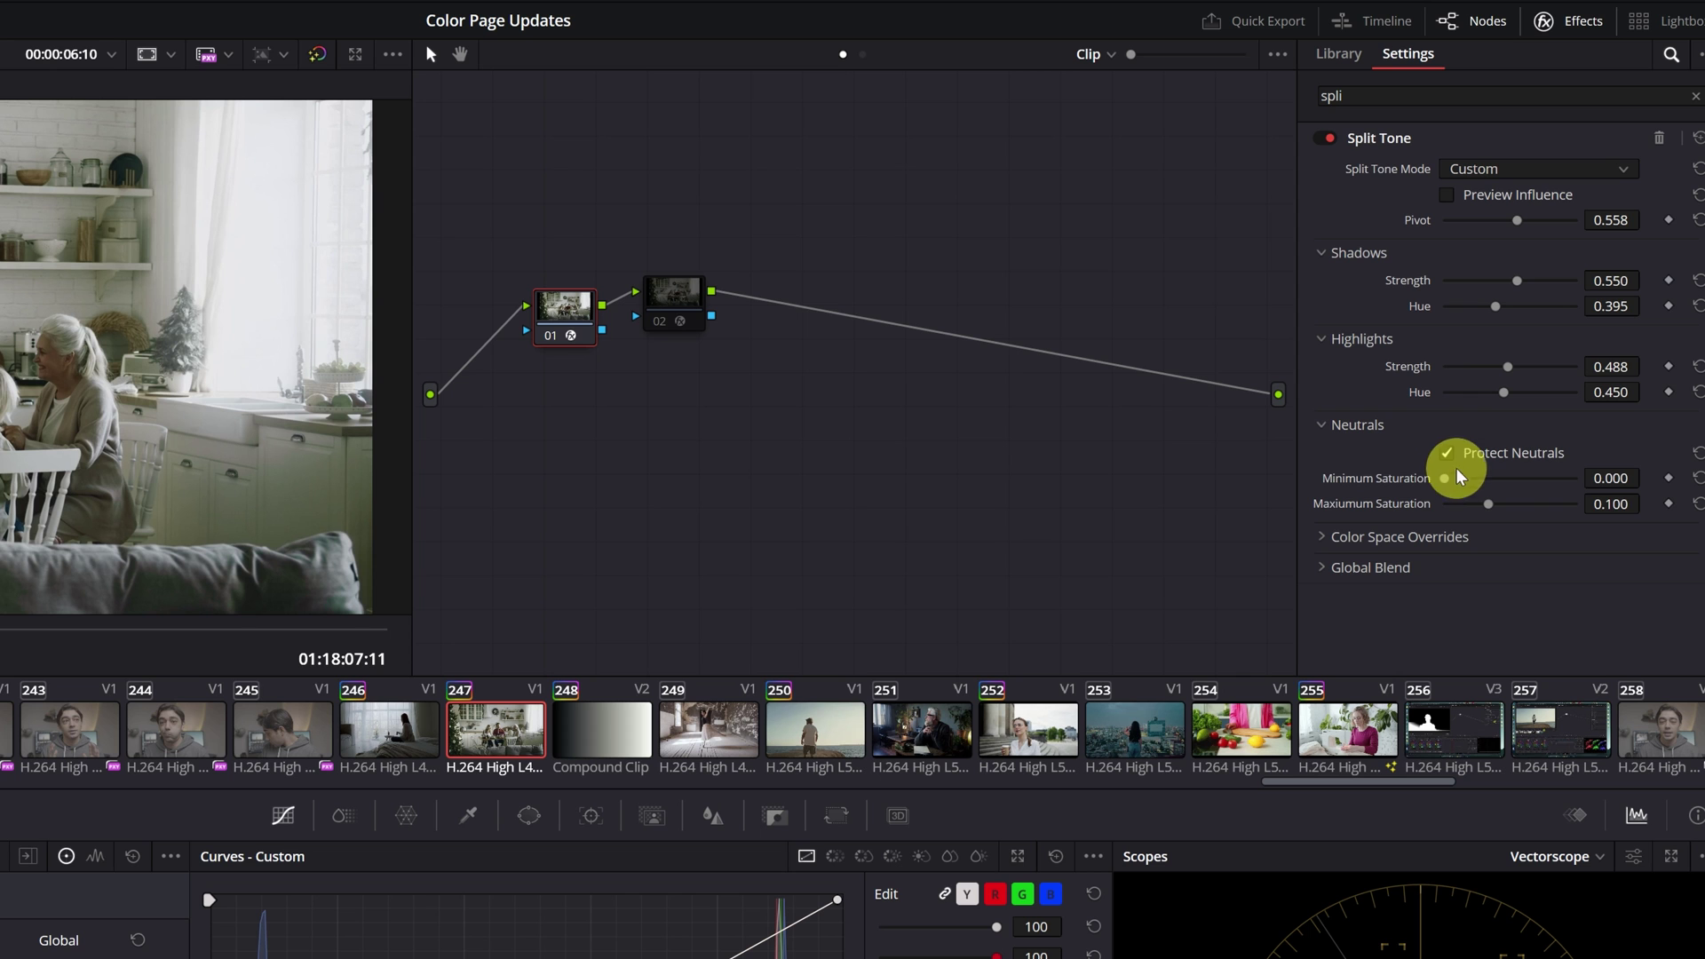
{"action": "left_click_drag", "start_coordinate": [1442, 480], "coordinate": [1604, 508]}
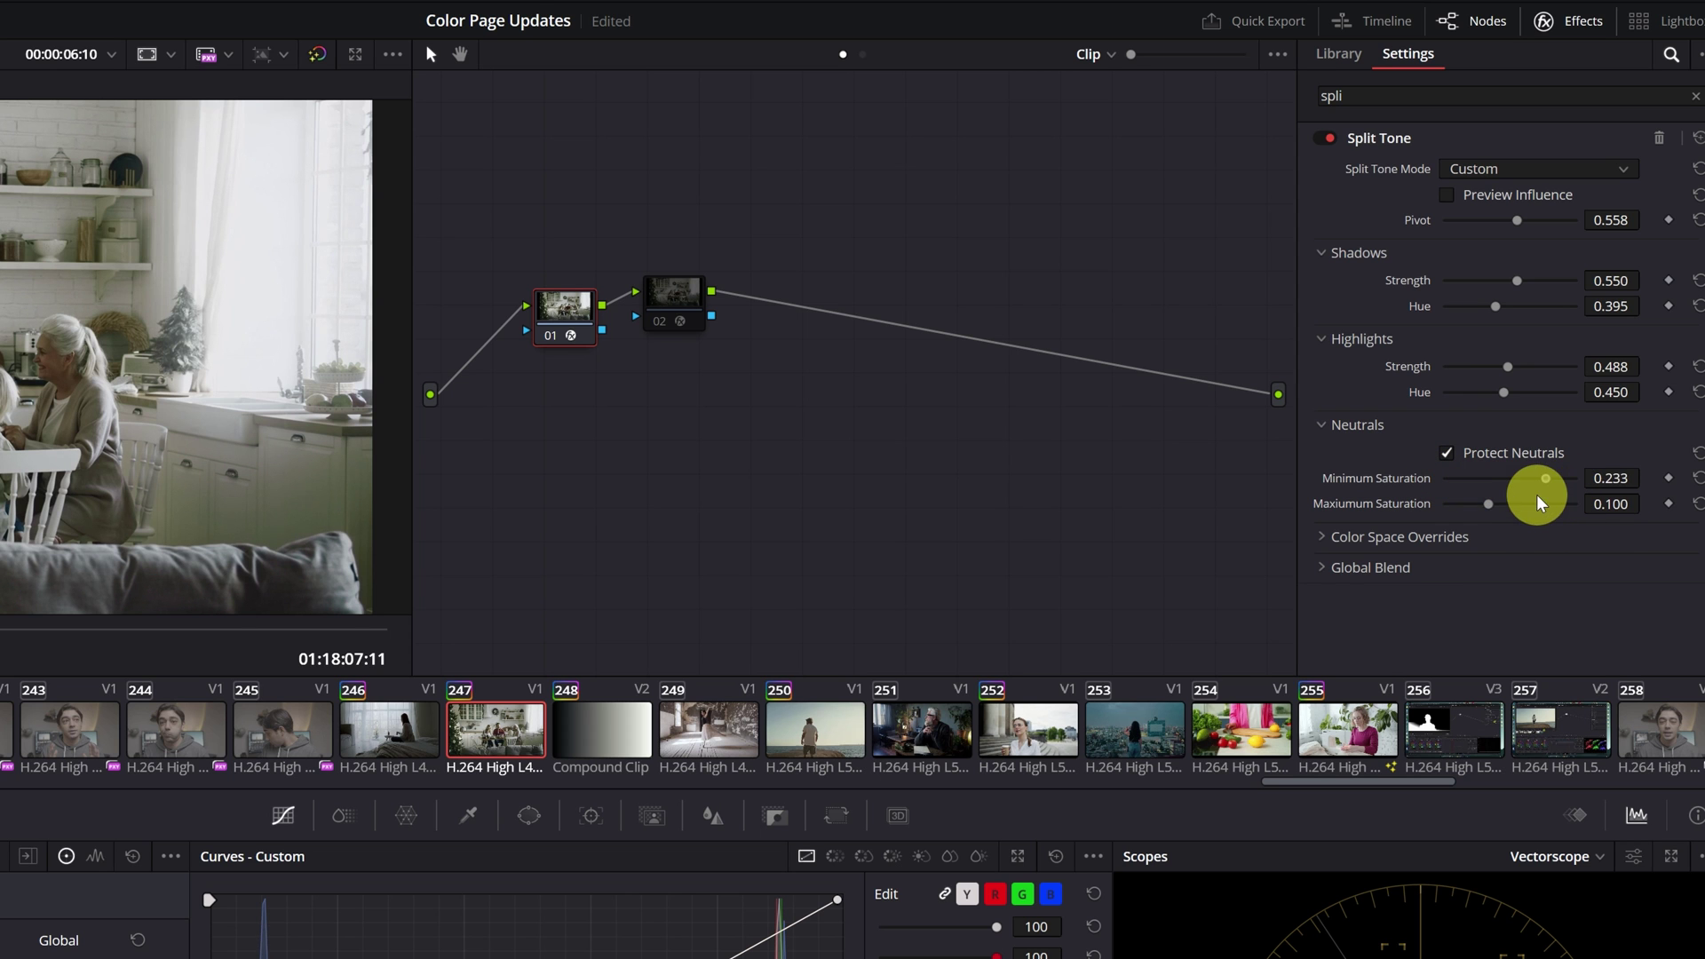